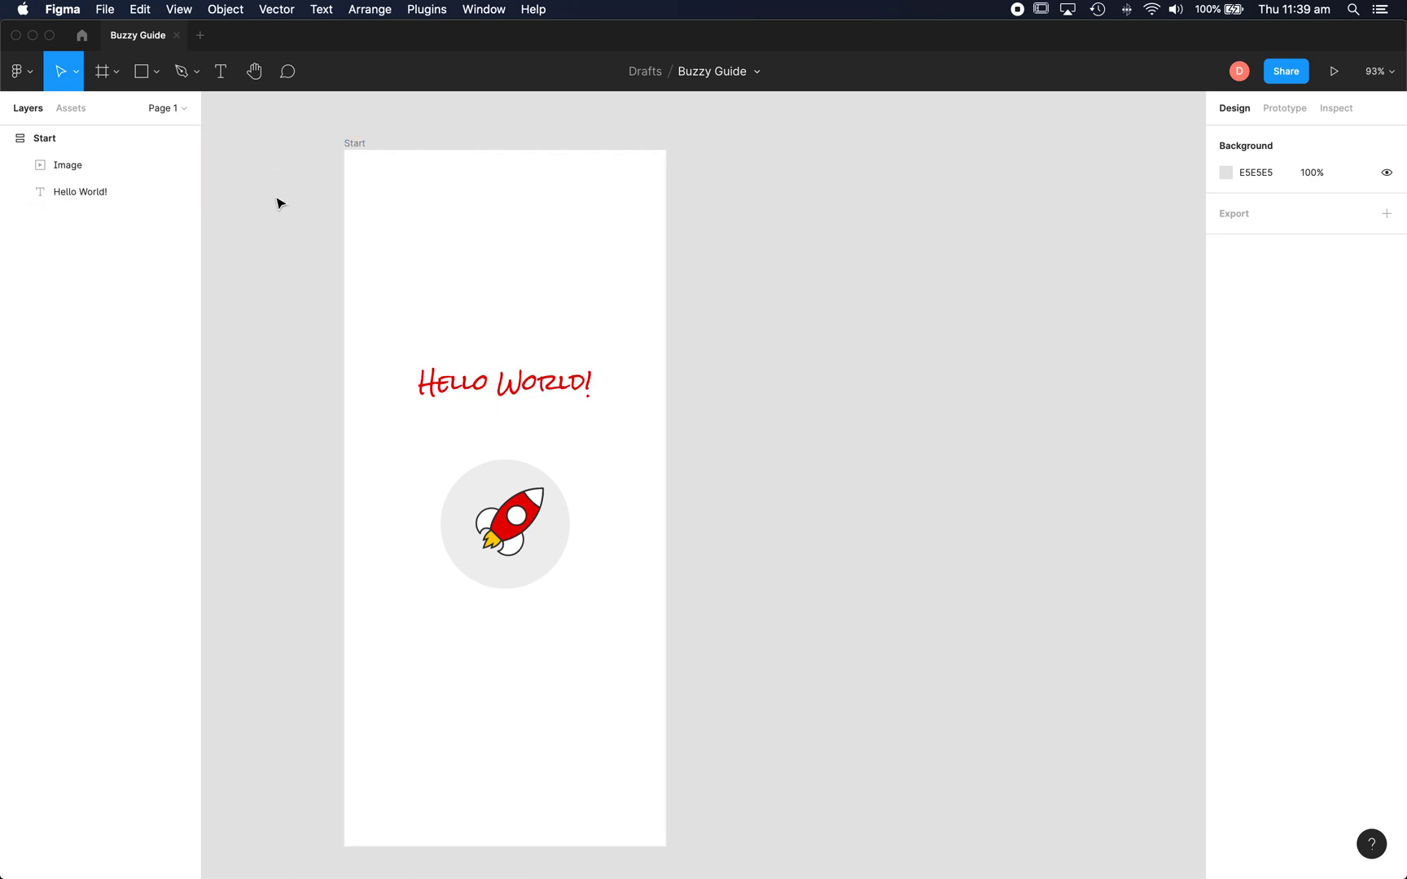
- Launch the buzzy-plugin development plugin and place its window beside the Start frame
right_click(828, 200)
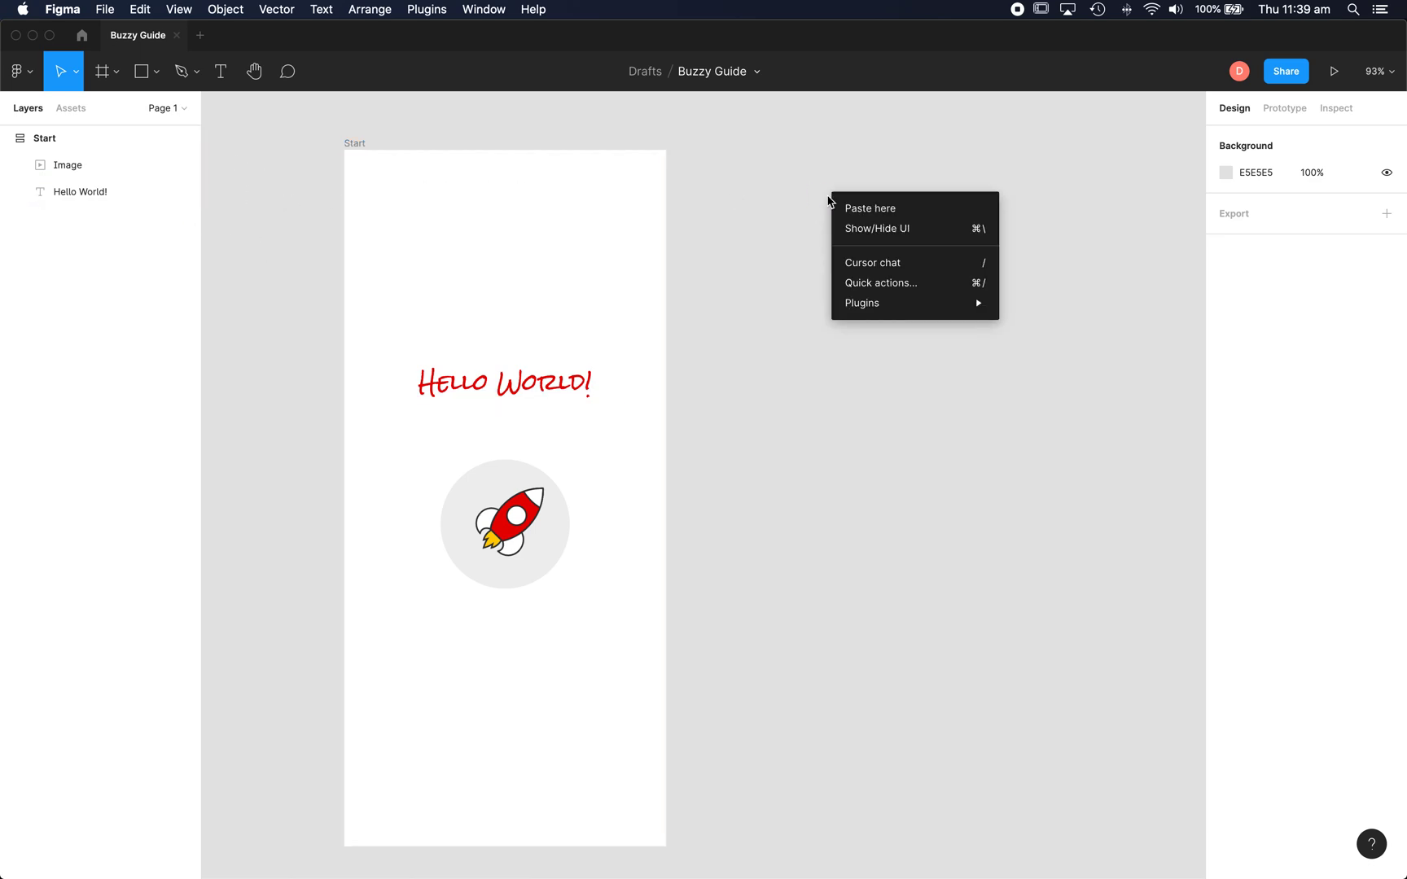
mouse_move(868, 306)
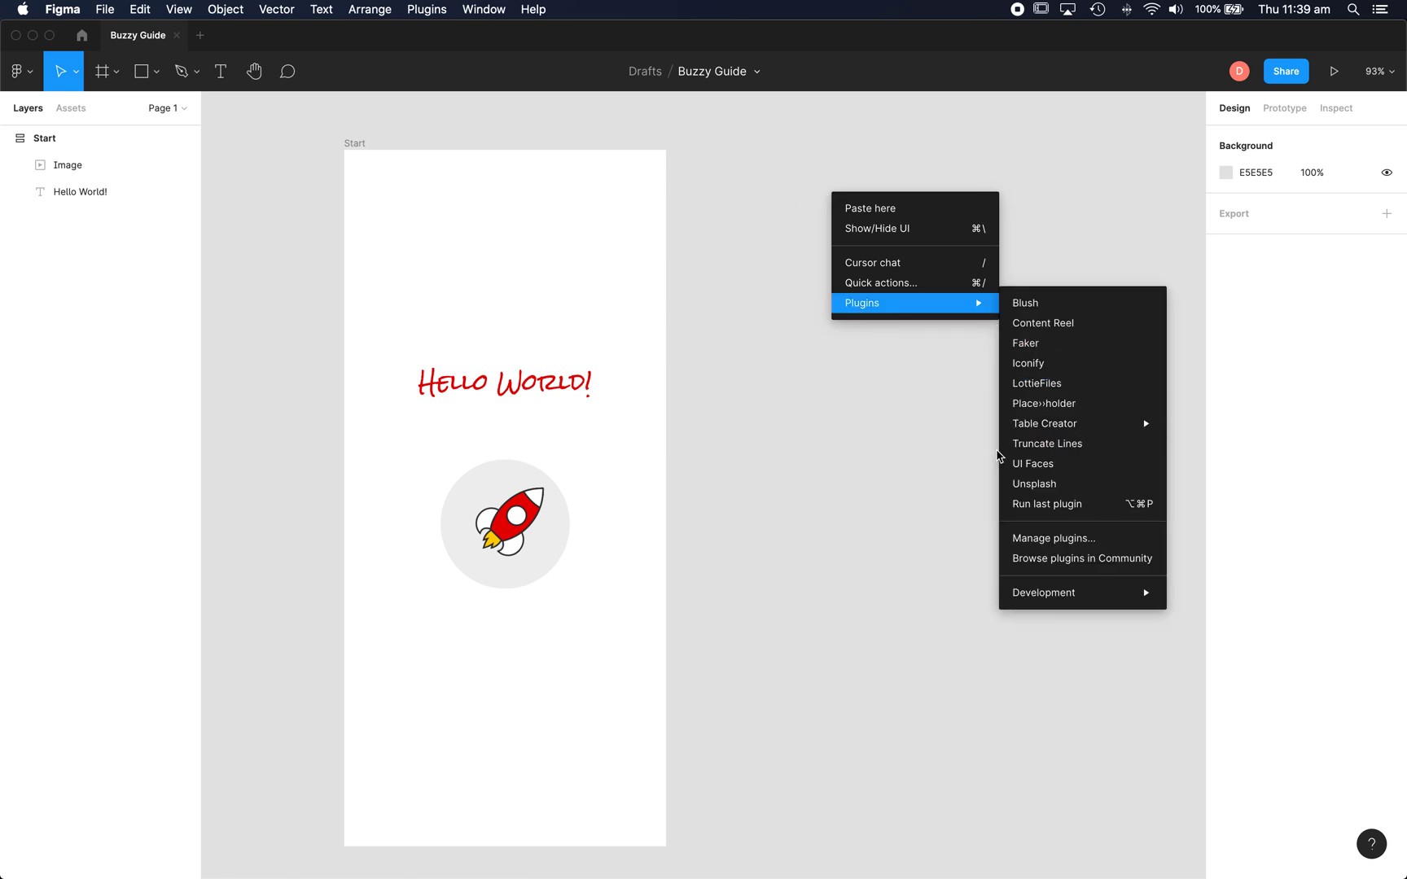
mouse_move(1058, 594)
click(1216, 597)
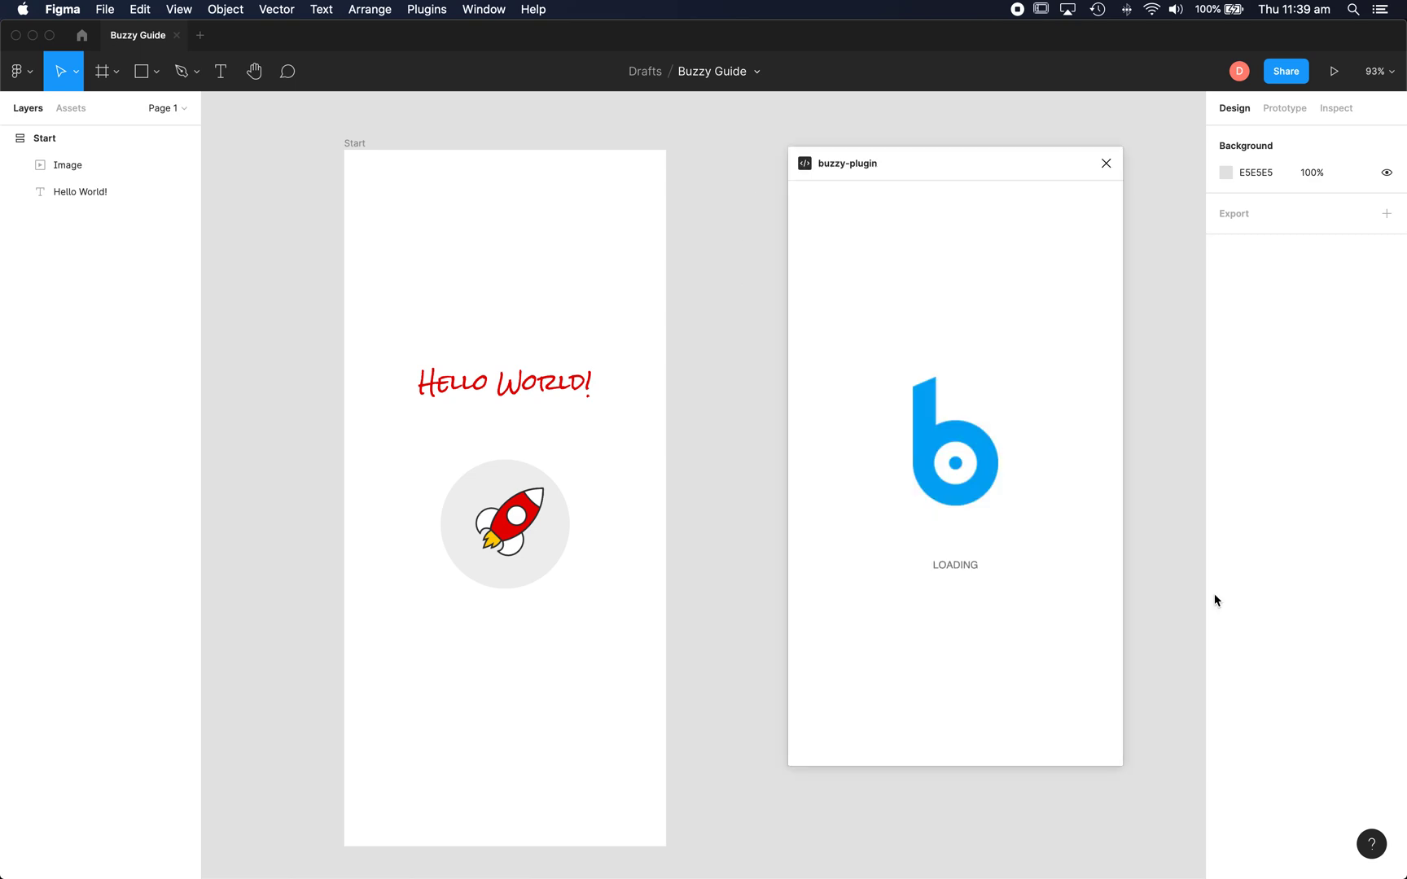
drag(936, 160, 975, 136)
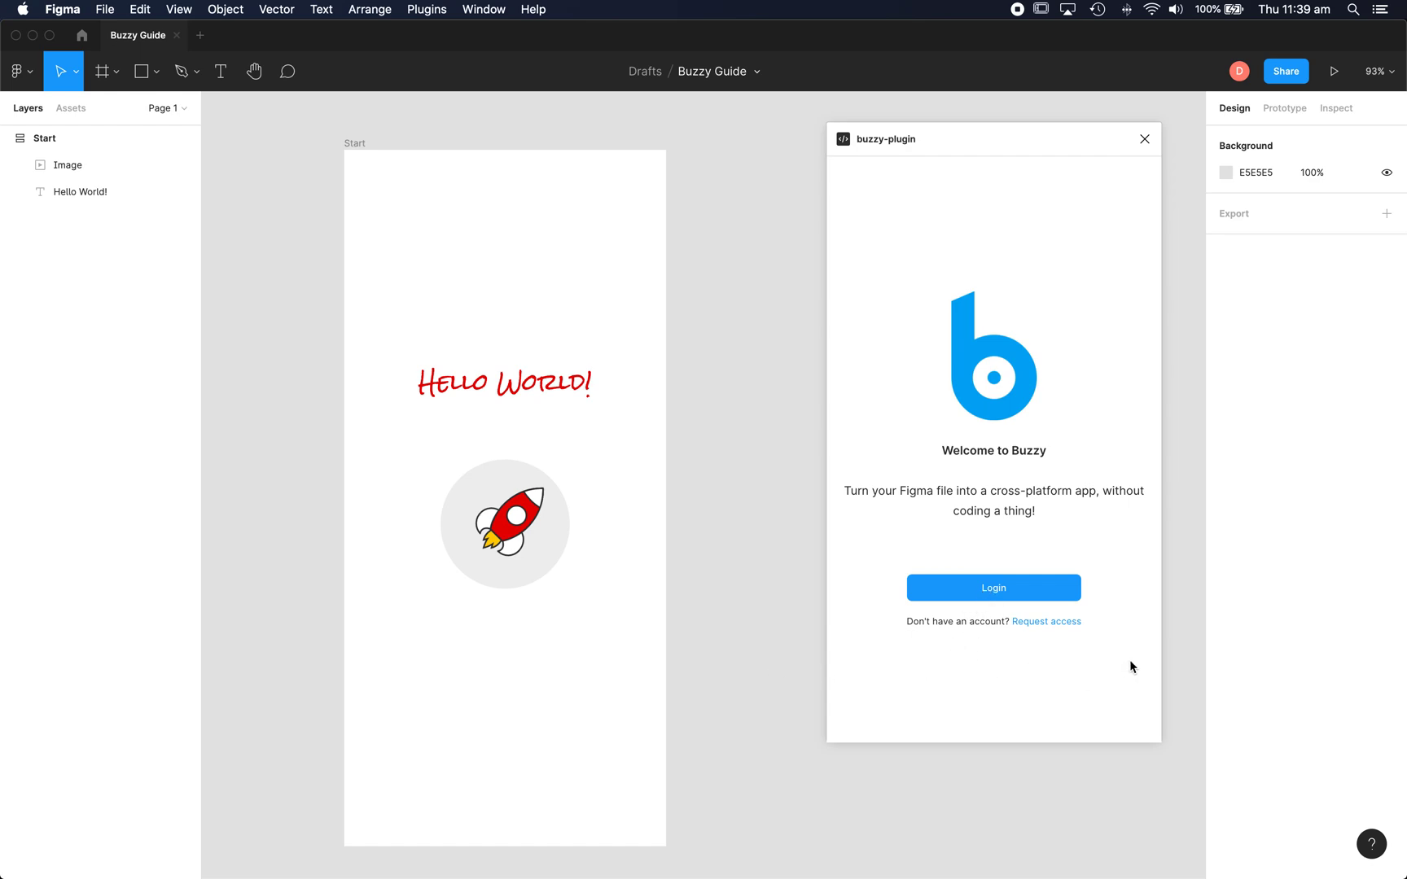
- Log in to Buzzy by allowing it access to the Figma account in Chrome, and return to the plugin in Figma
click(1012, 595)
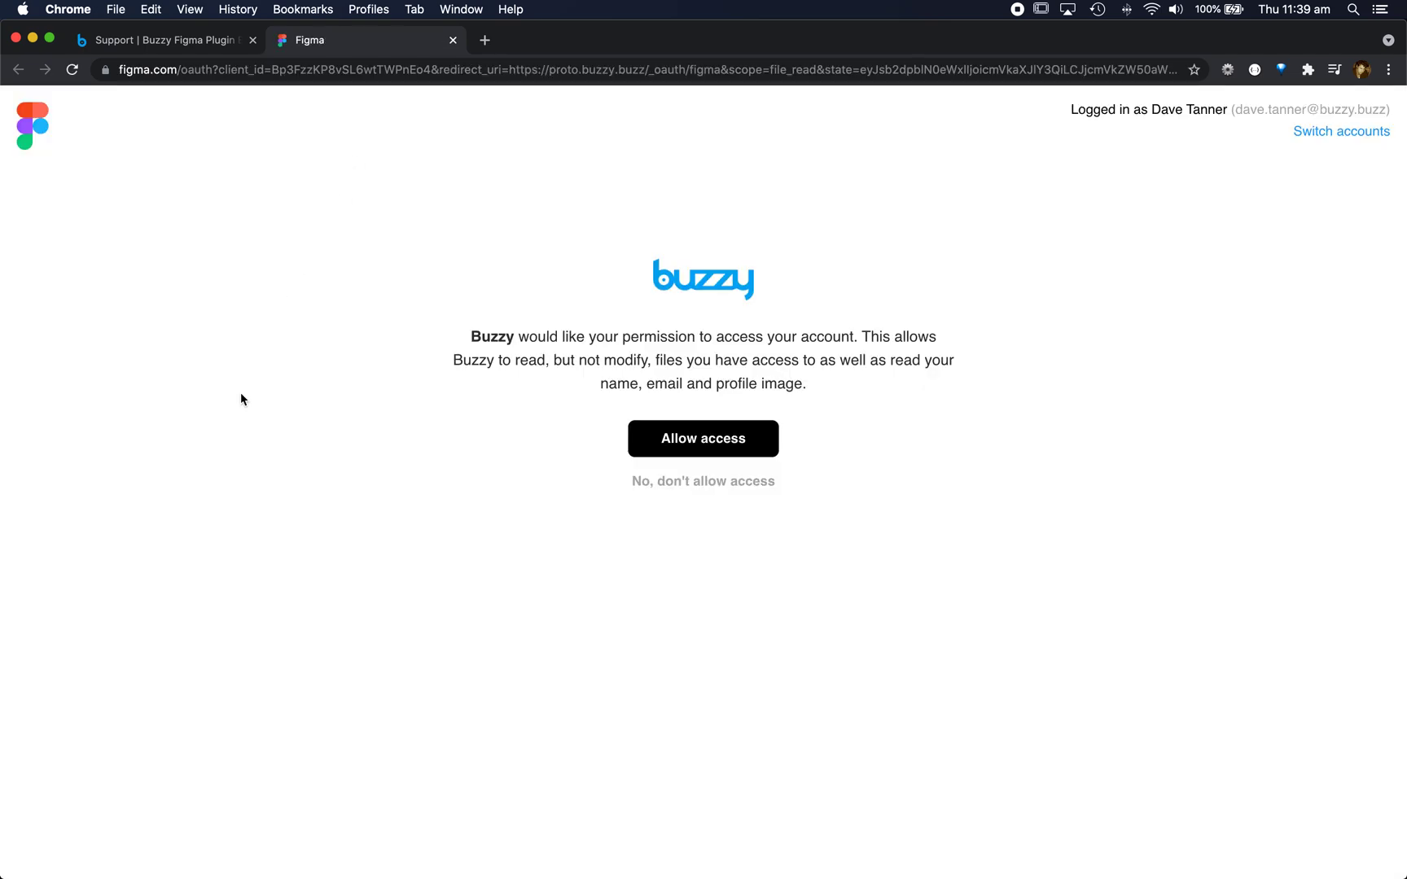
click(705, 448)
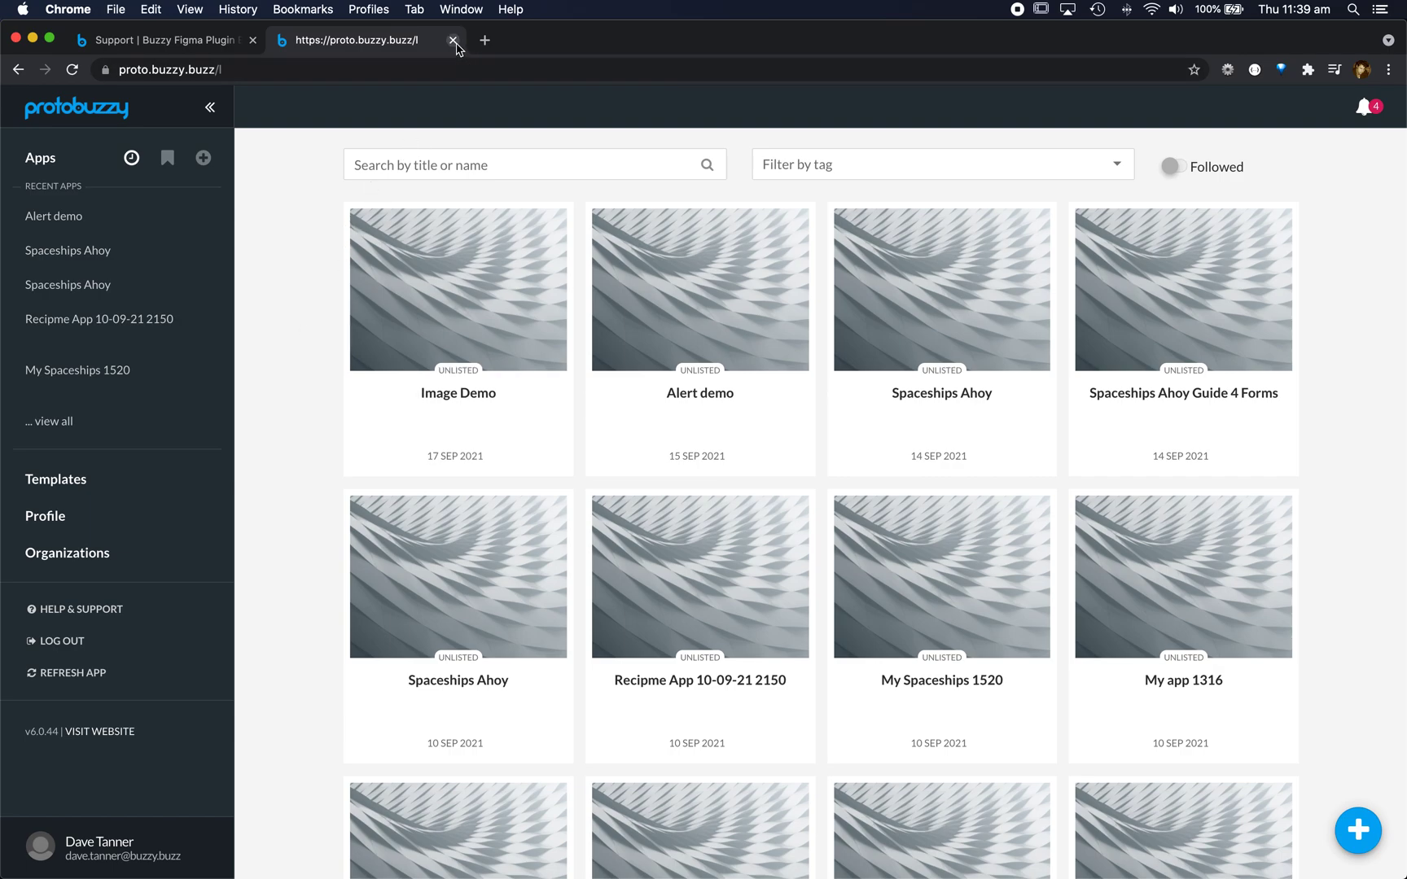
click(453, 41)
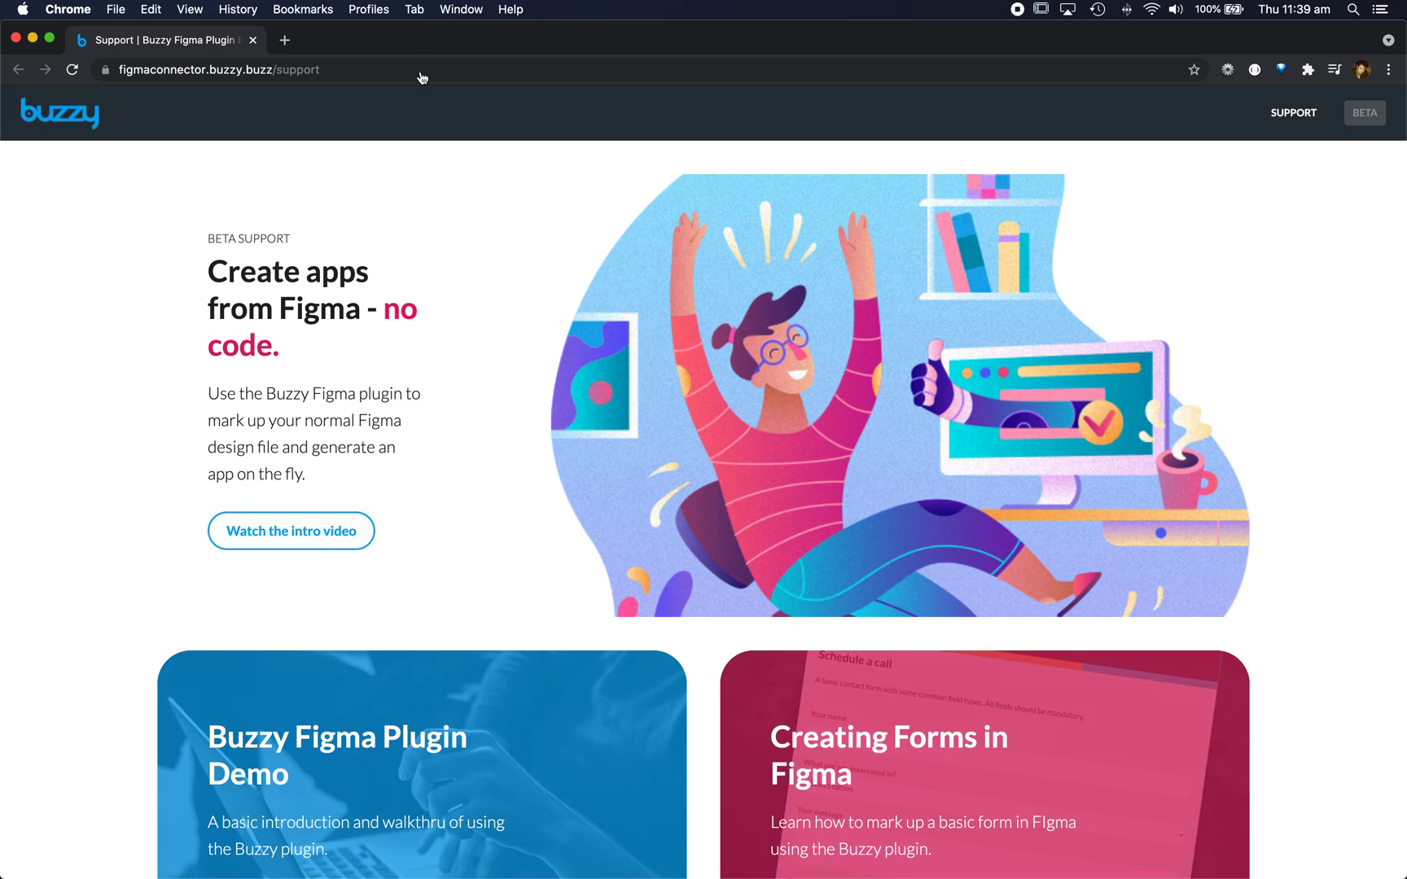
key(super+Tab)
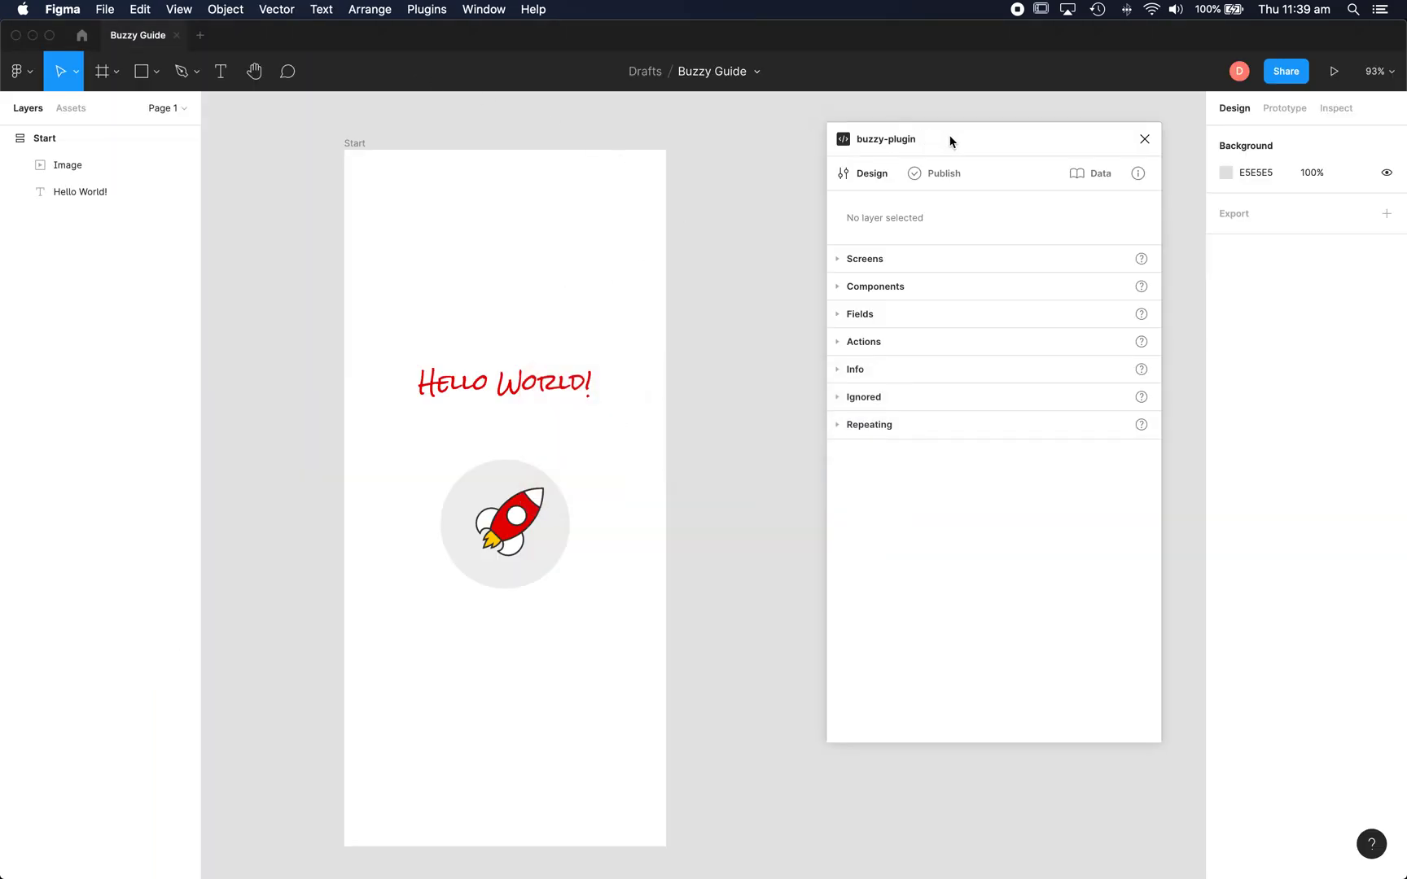
drag(1007, 138, 974, 141)
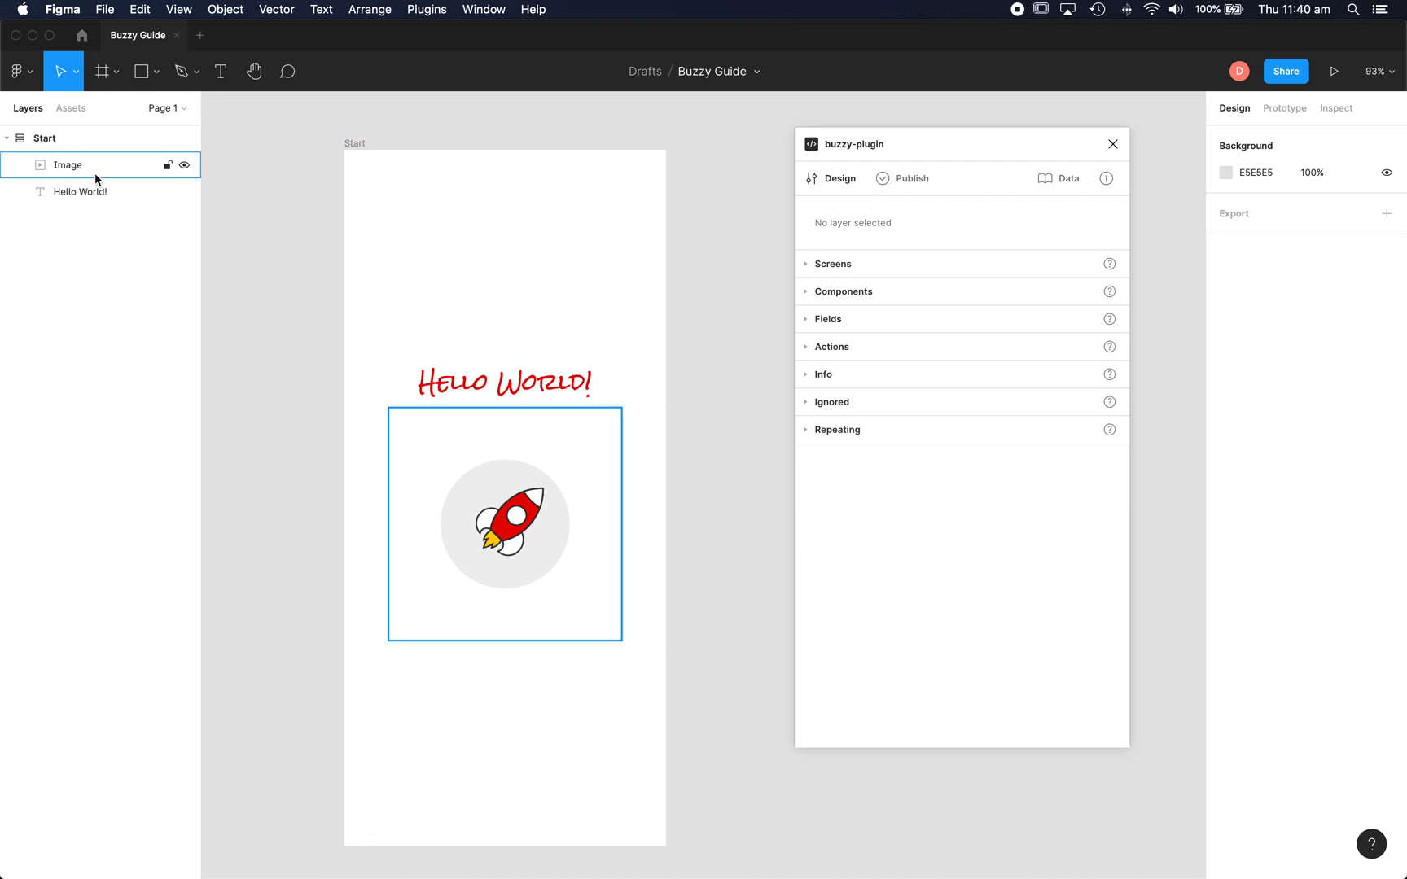
- Assign the Start frame the Screen interface role with the Home screen type in the Buzzy plugin
click(48, 142)
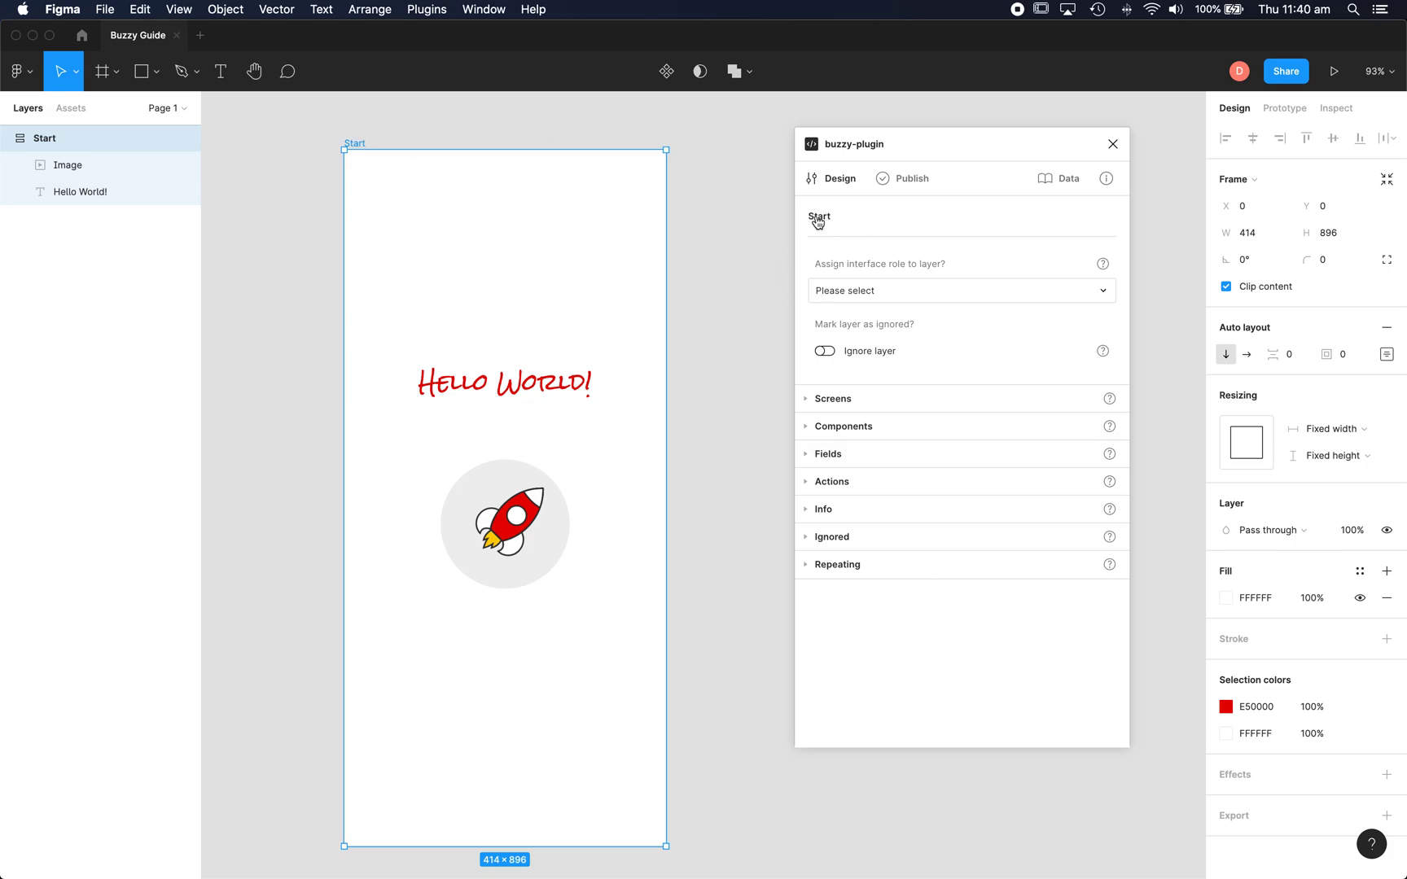
click(853, 295)
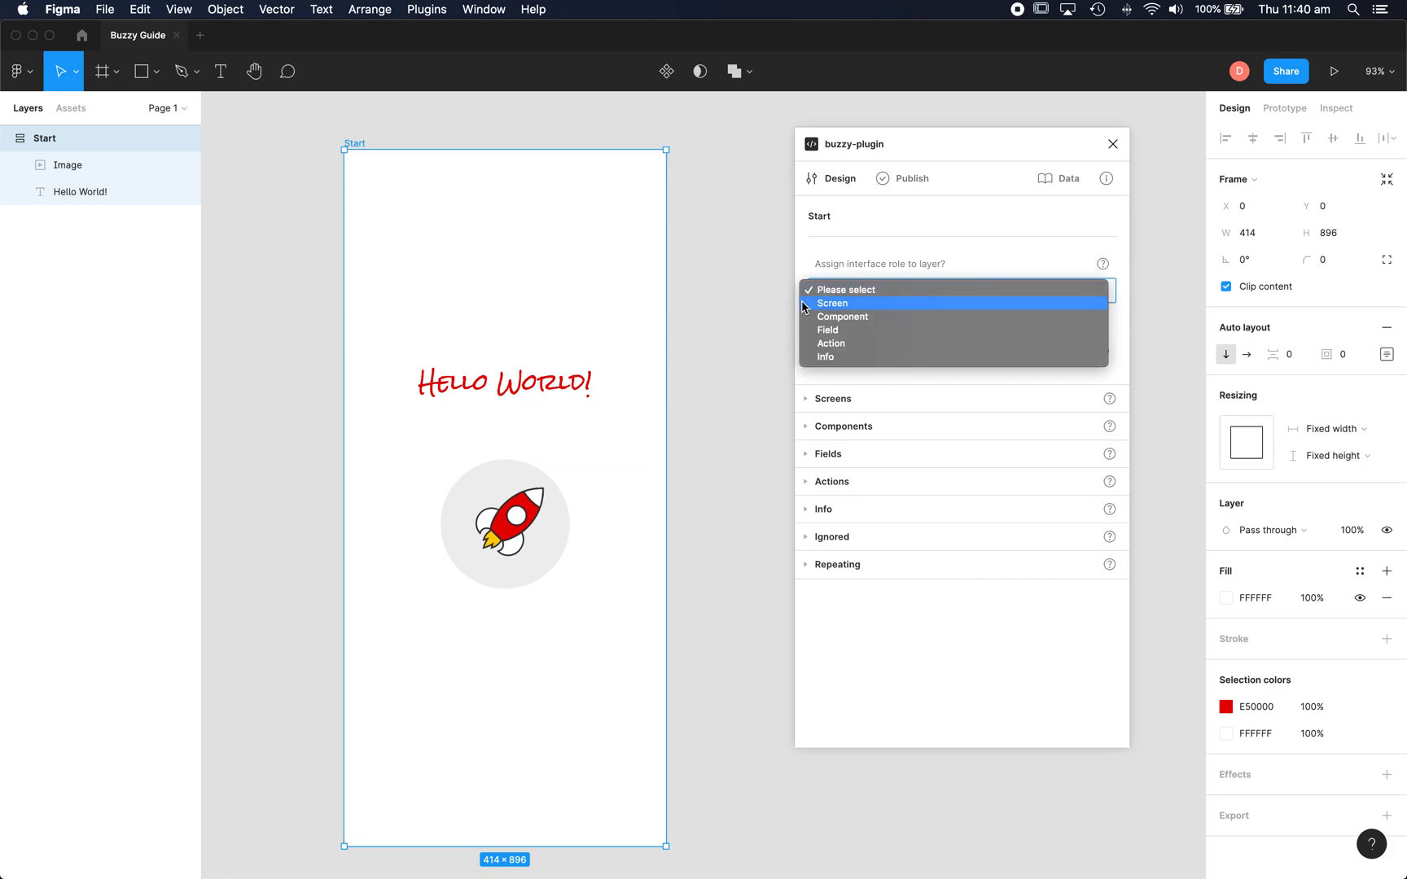
click(833, 305)
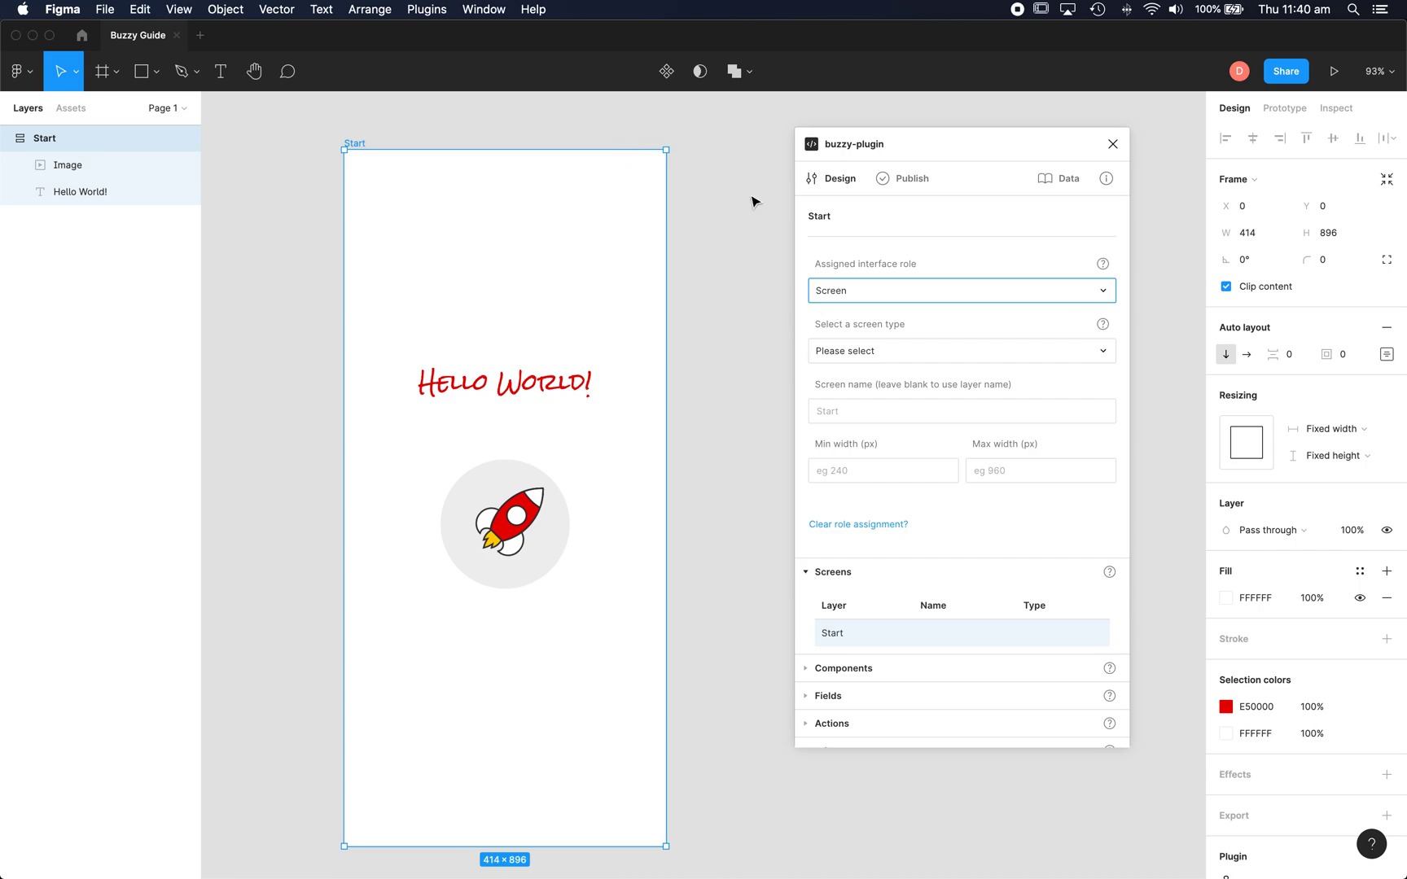
click(868, 349)
click(833, 392)
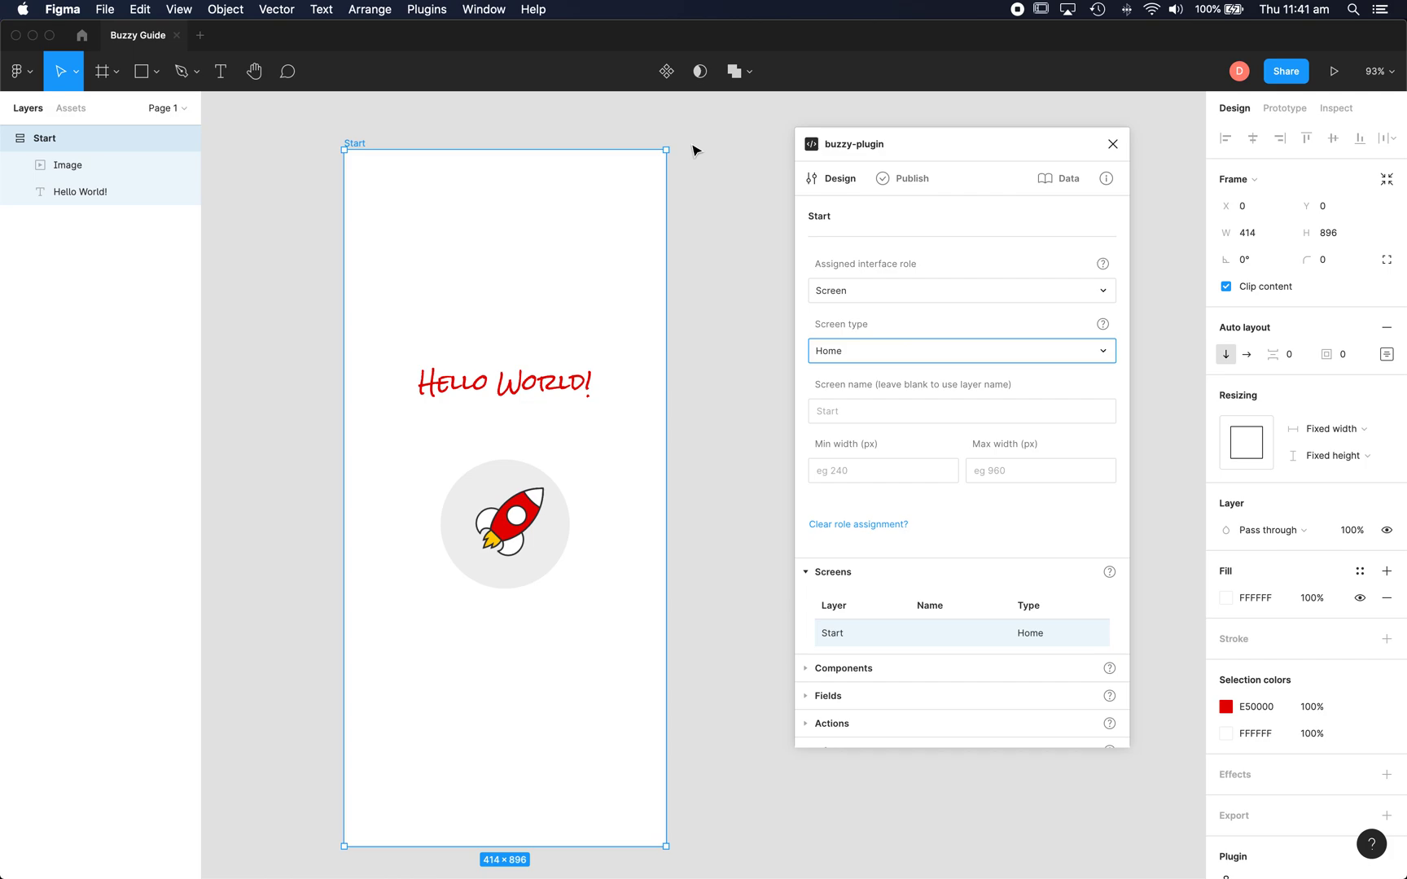
click(449, 132)
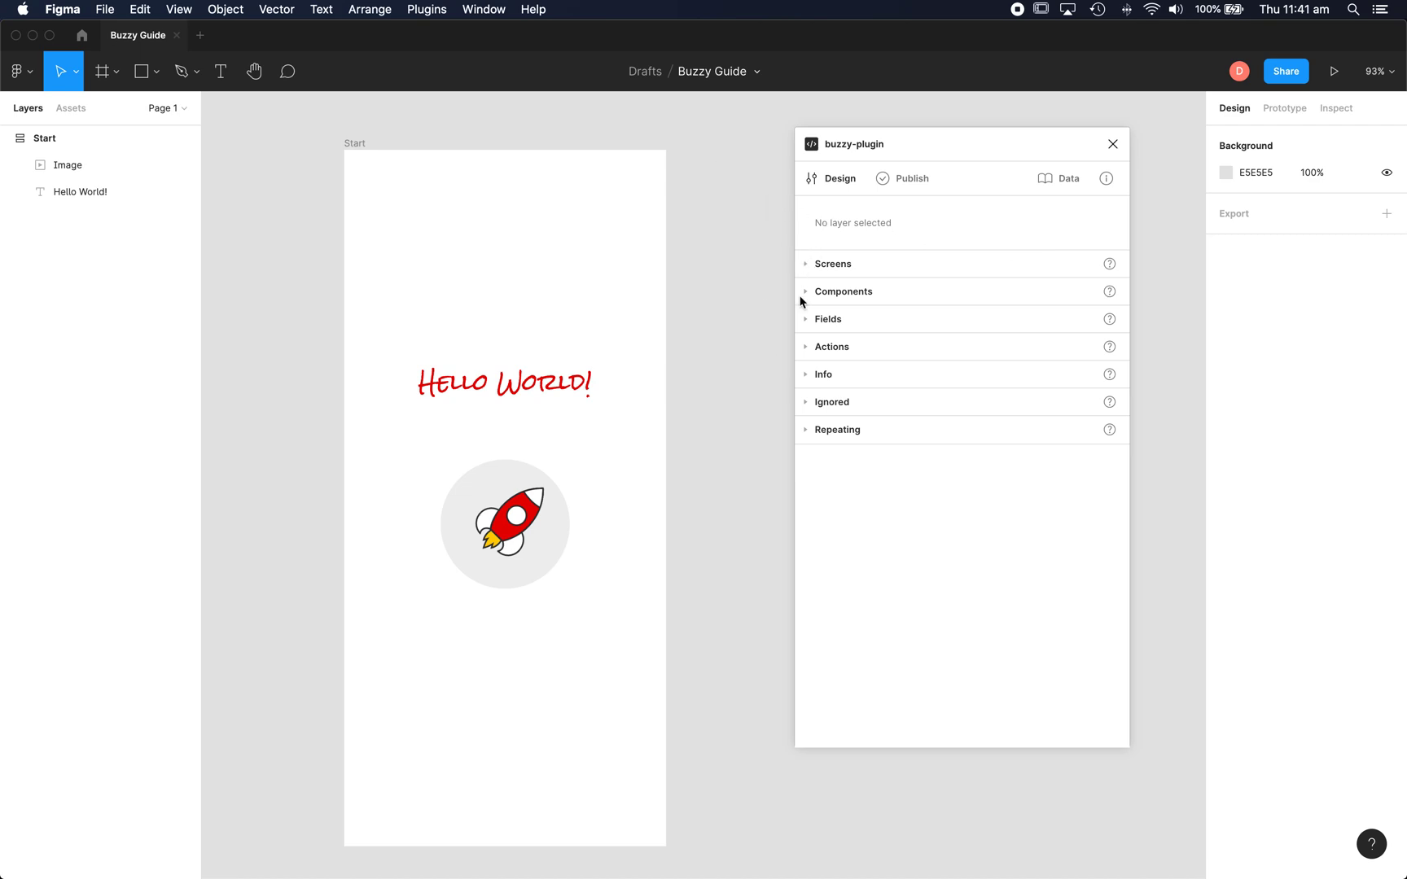
- Review the plugin's lists of marked-up screens and components, and select the Start layer from the screens list
click(801, 272)
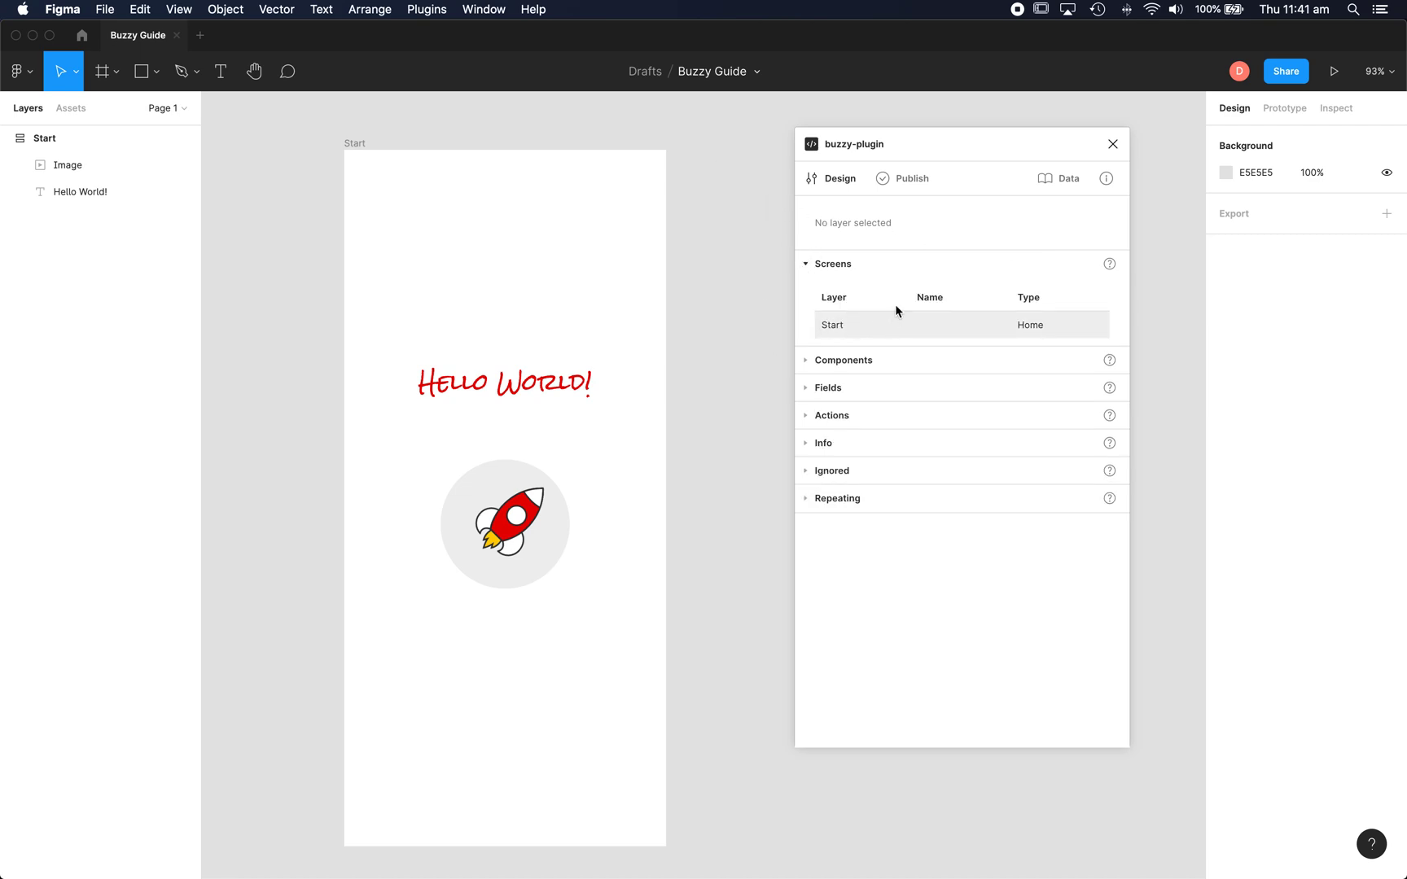
click(805, 360)
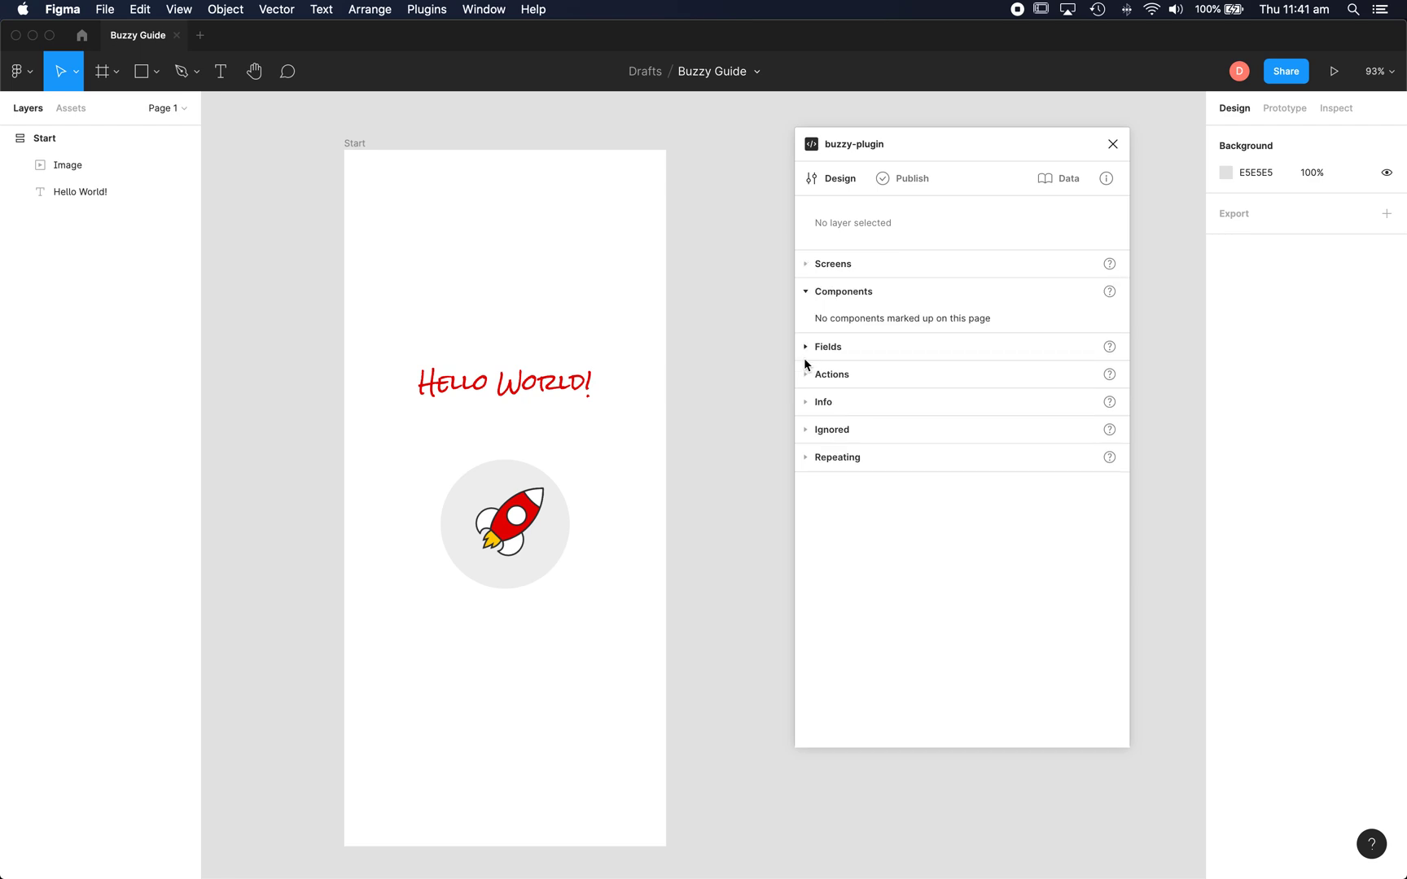
click(805, 263)
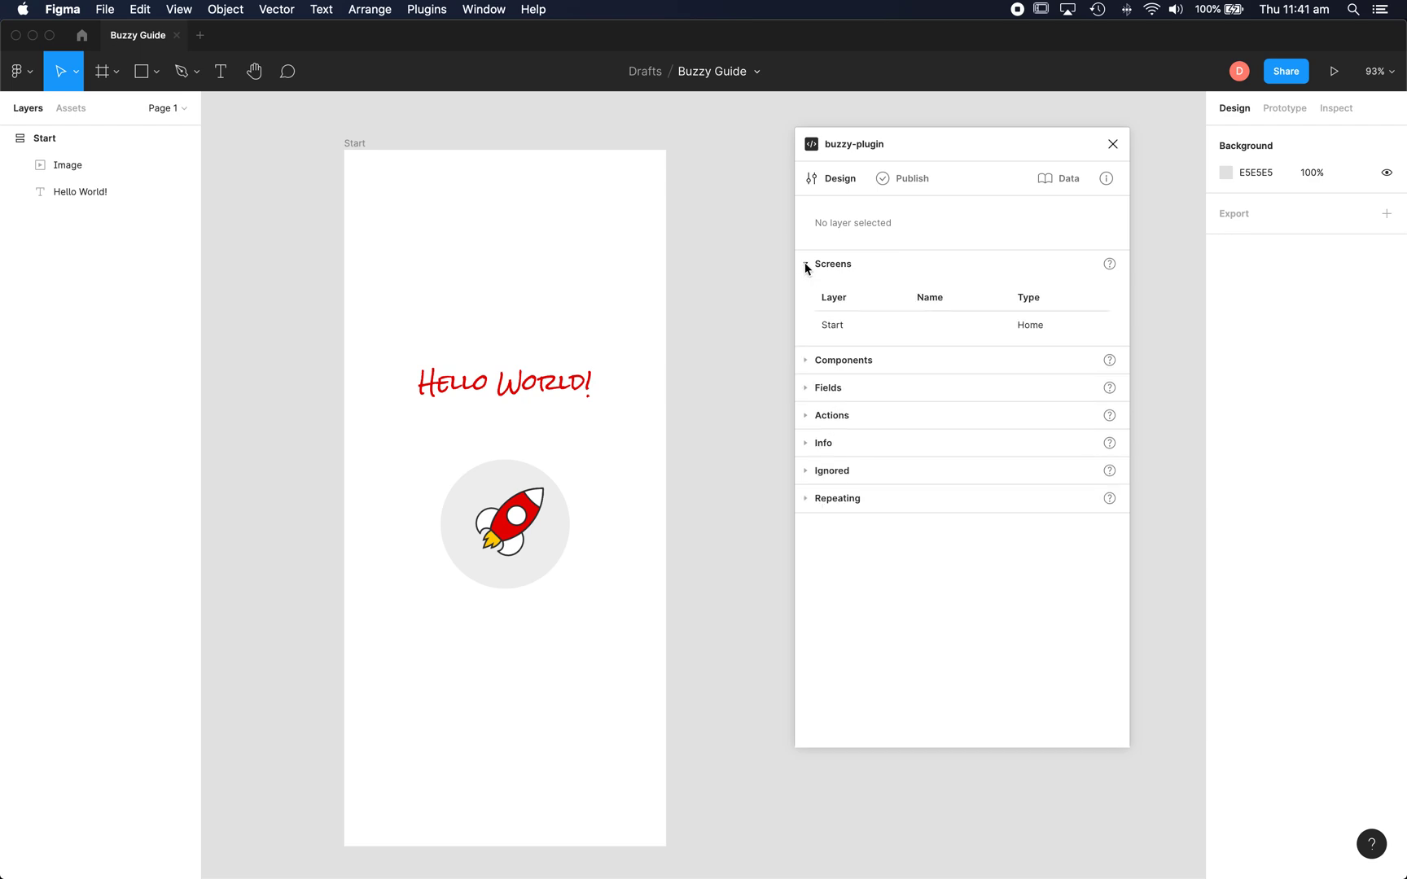
click(851, 321)
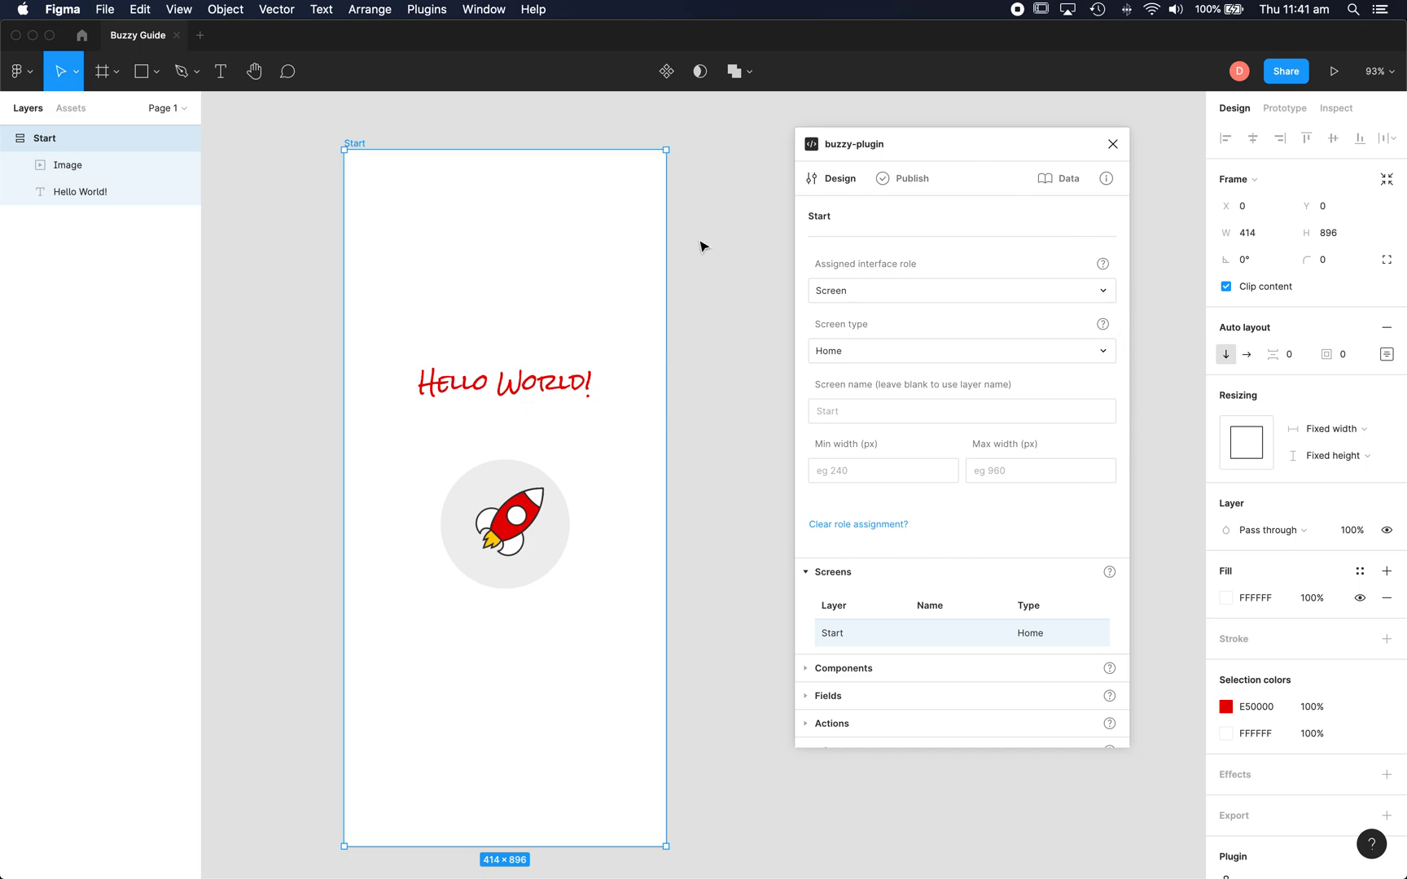
- Show the file's list of pages and reselect the Start frame on the canvas
click(185, 110)
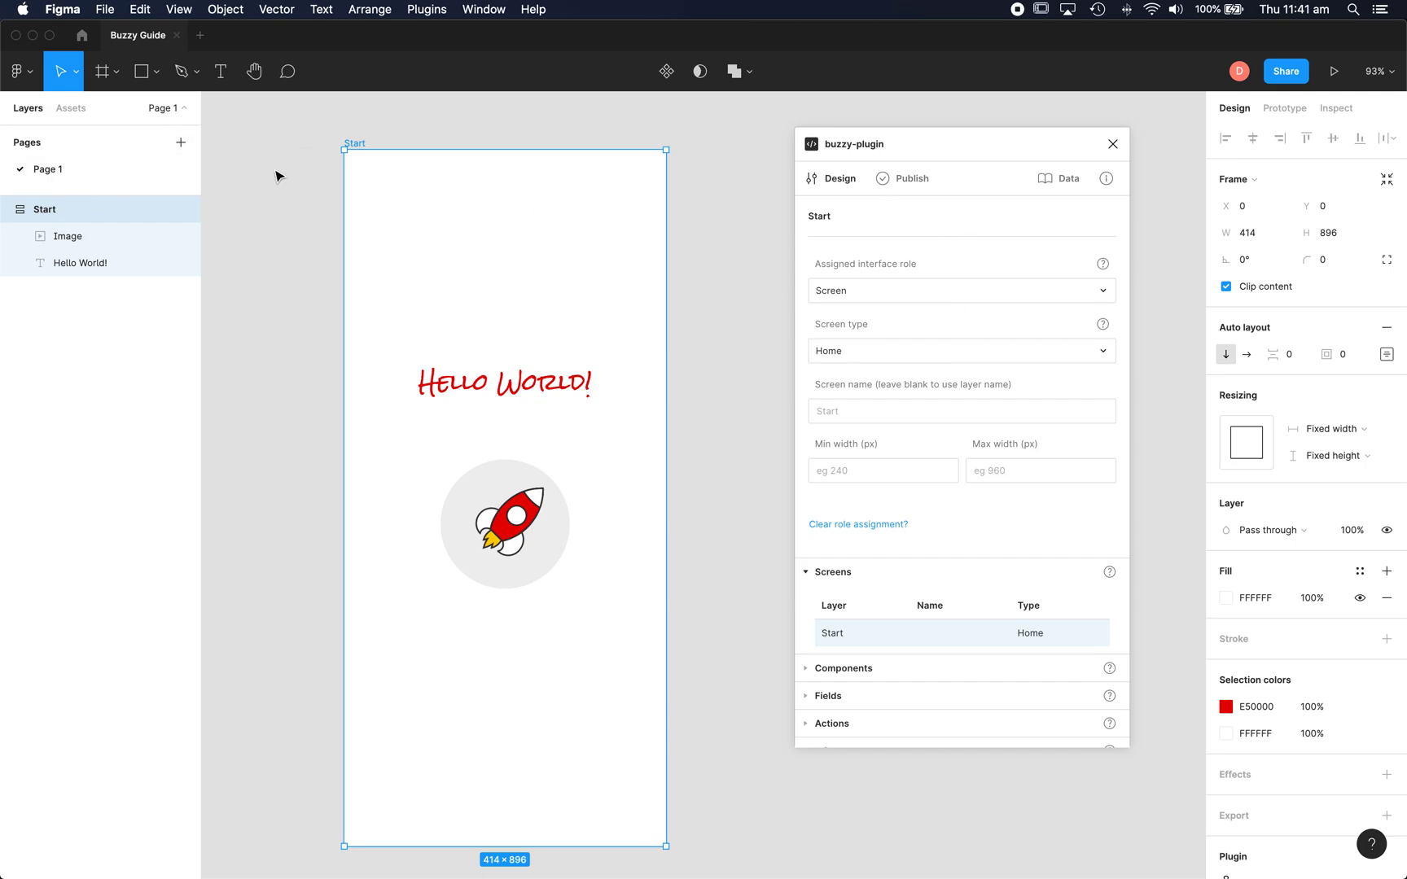
click(266, 130)
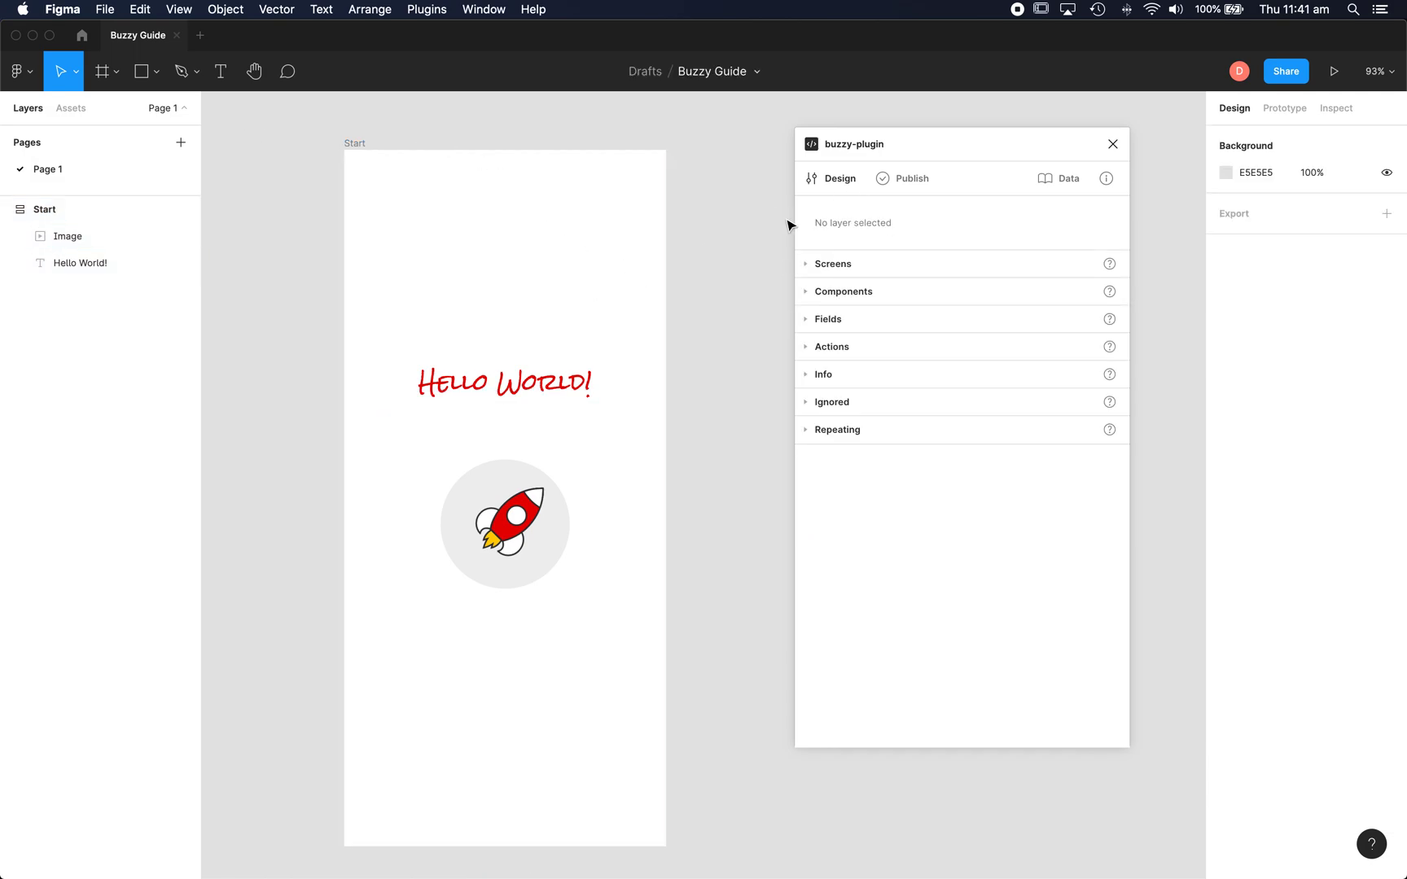
click(350, 151)
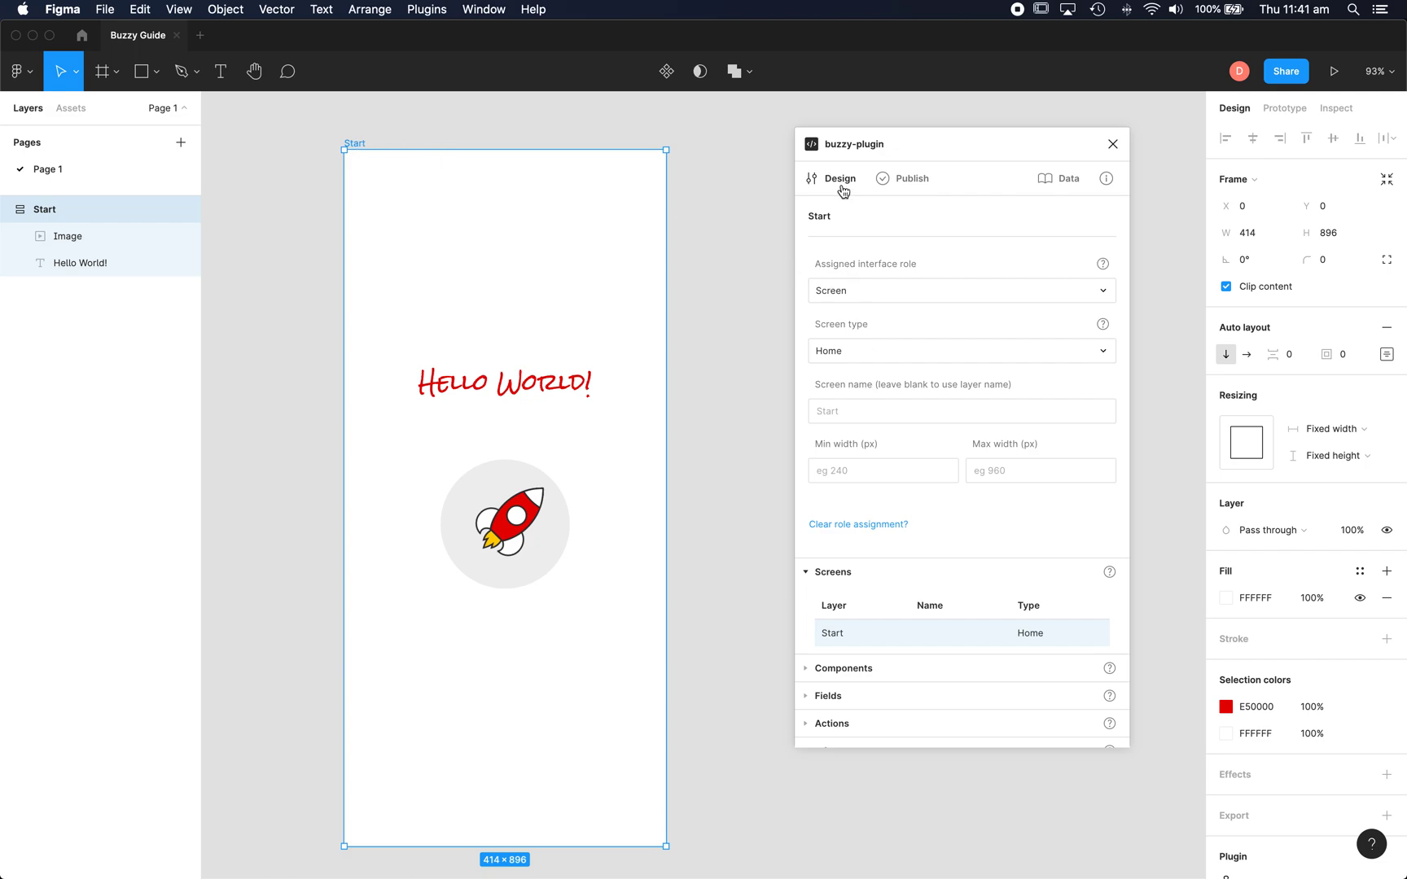
- Publish Page 1 as a new Buzzy app named "Hello world 1142"
click(903, 184)
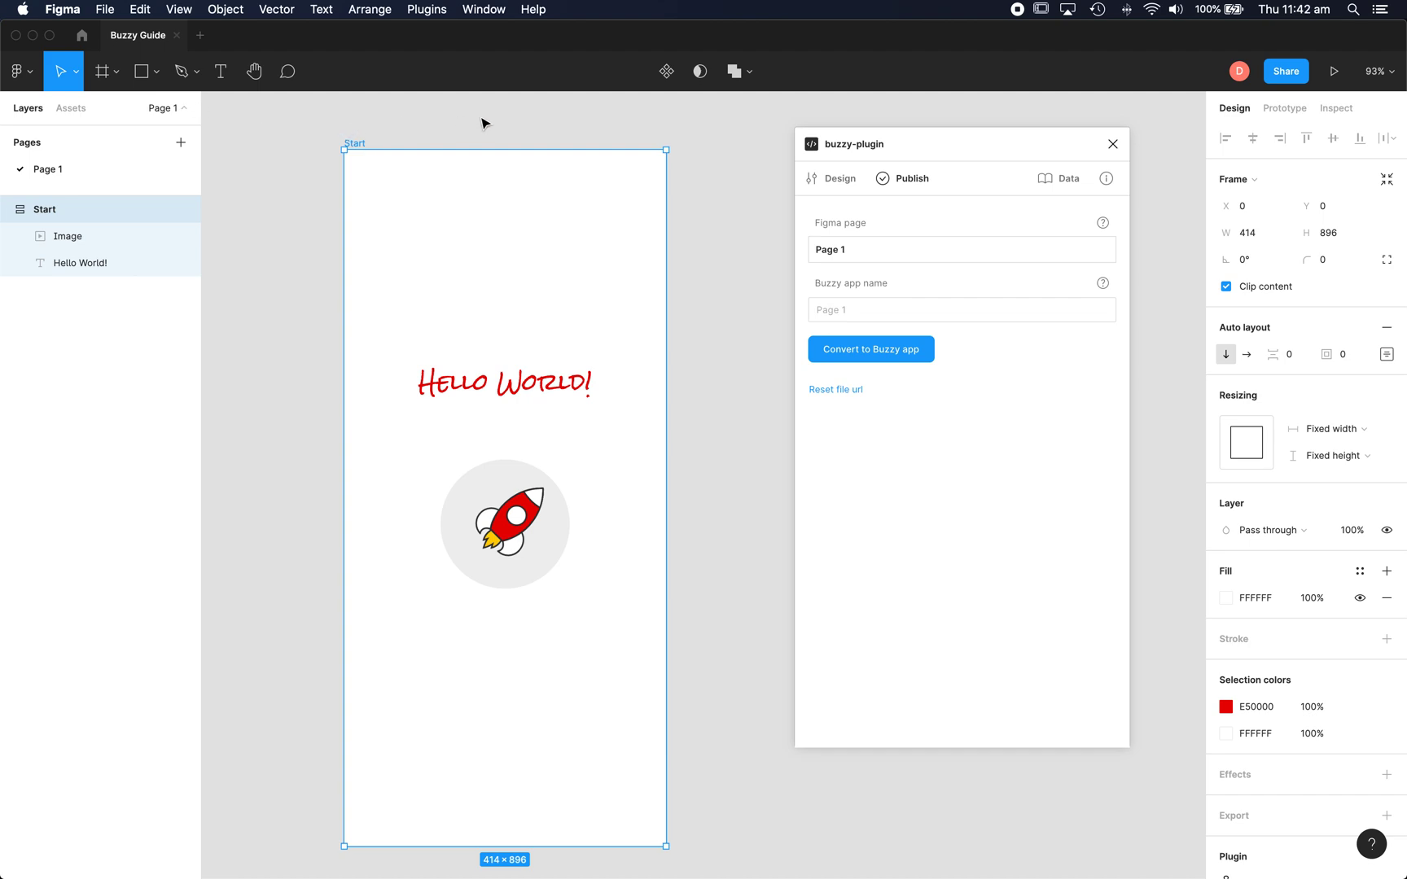
click(856, 310)
text(Hellow)
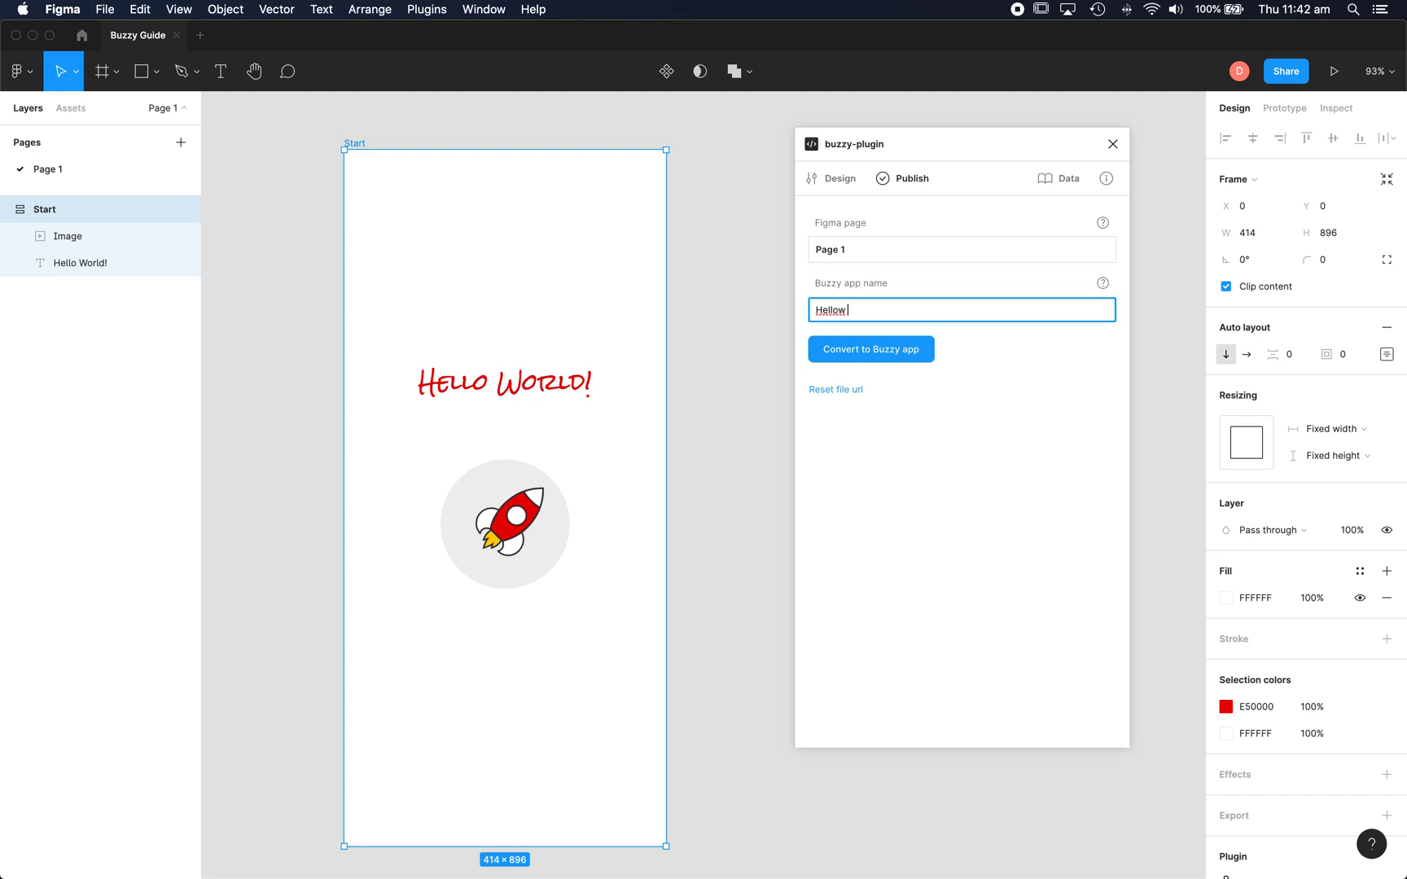
key(BackSpace)
click(887, 350)
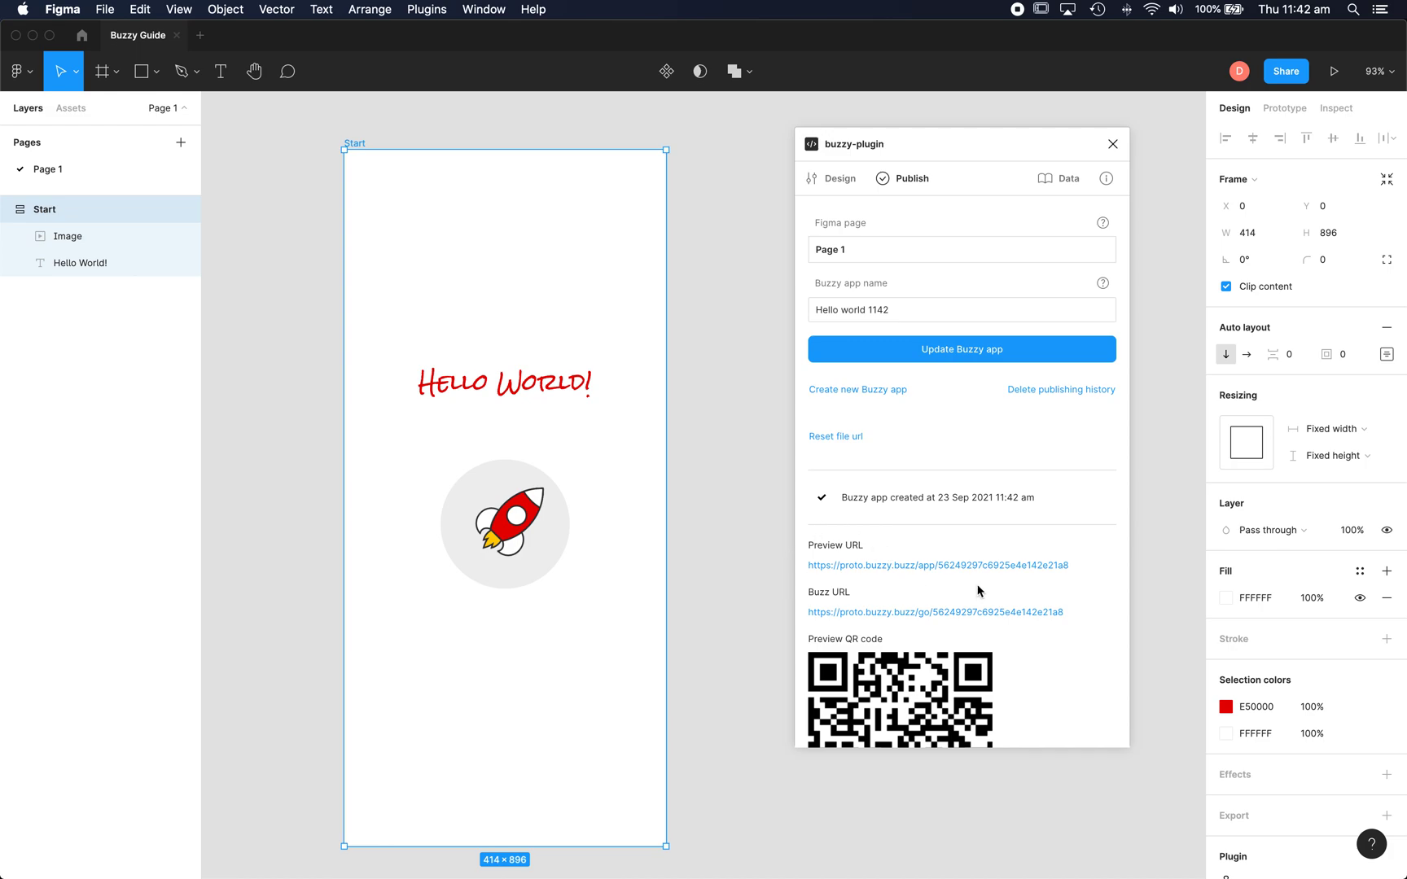
- Open the published app's preview URL in Chrome and narrow the browser window to check how the layout adapts
scroll(977, 590, down, 3)
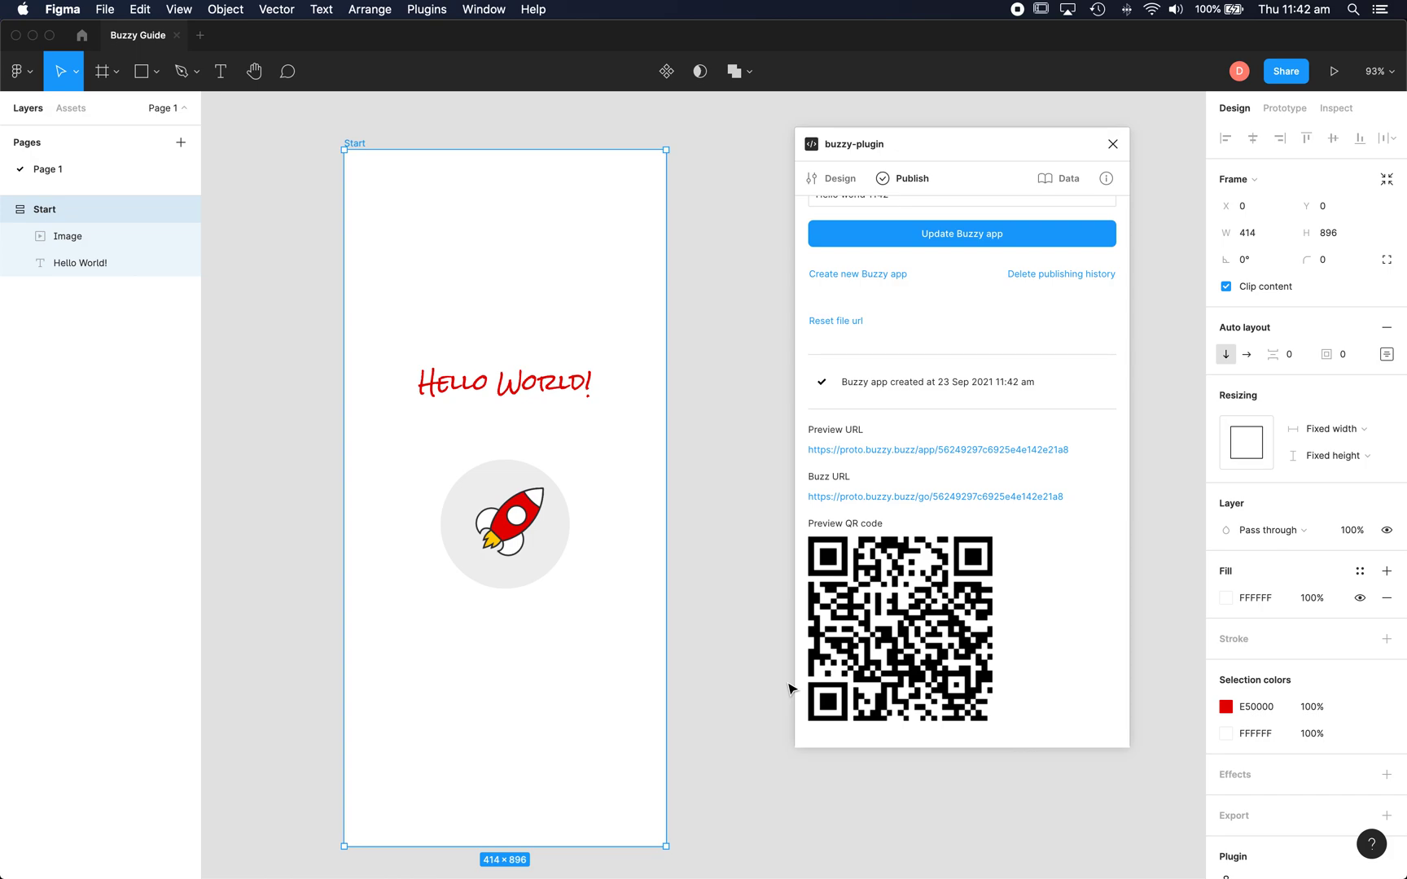
click(932, 452)
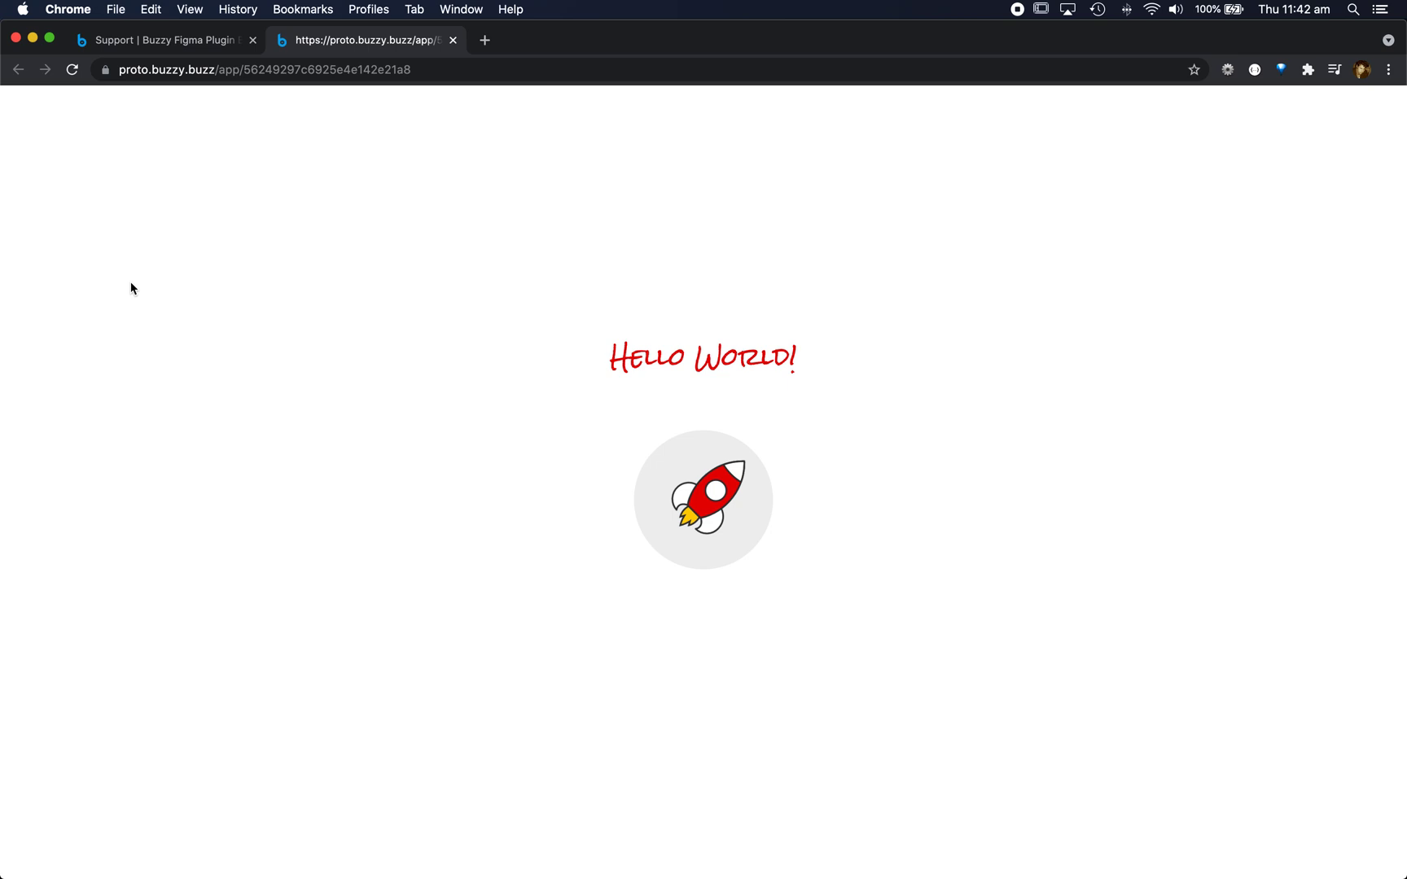
drag(4, 188, 844, 272)
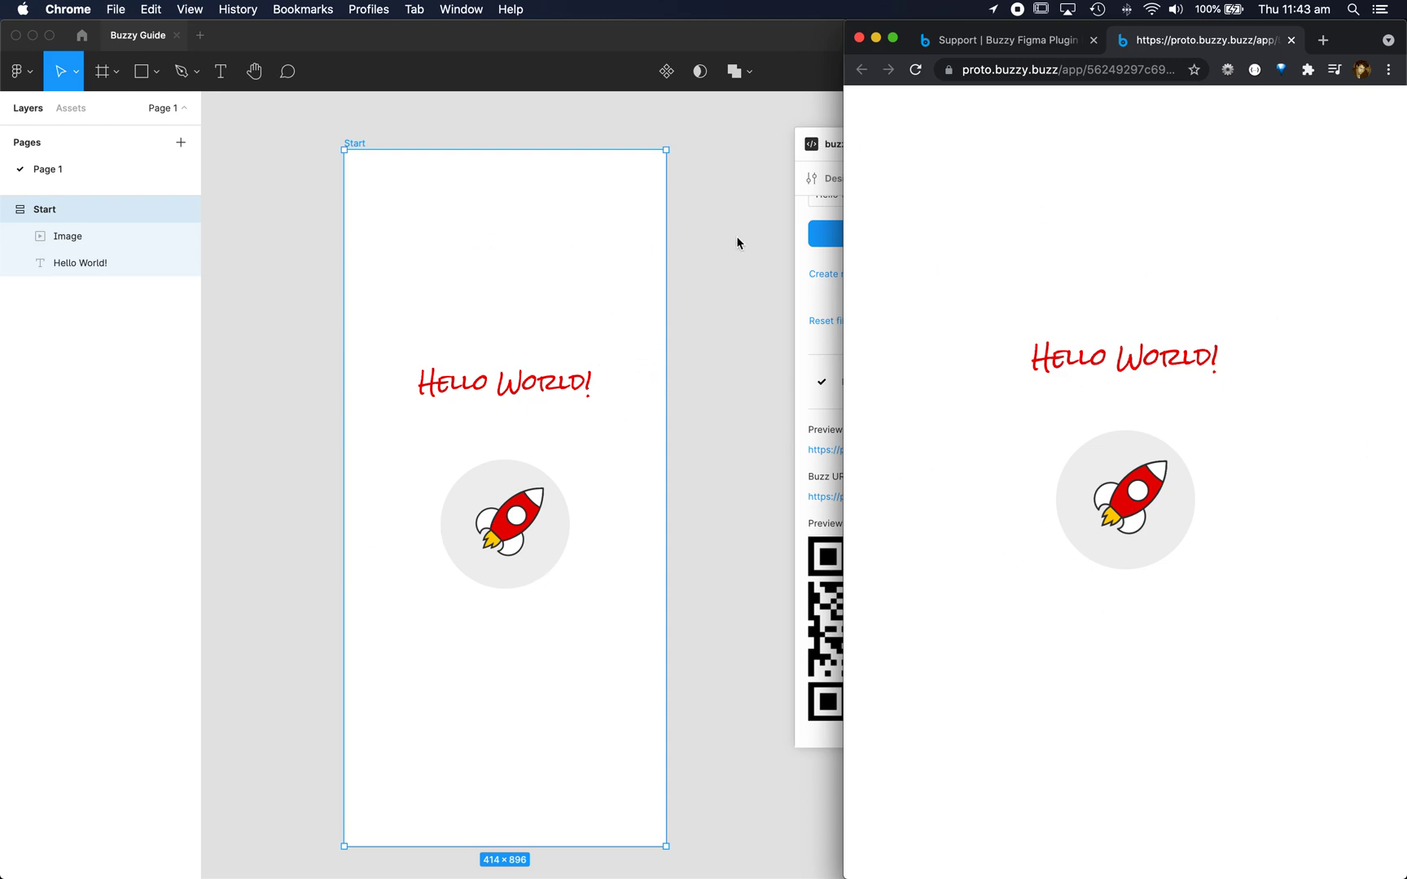
- Switch back to Figma and change the "Hello World!" text fill to hex 686868, moving the plugin window clear of the colour picker
key(super+Tab)
scroll(964, 306, up, 3)
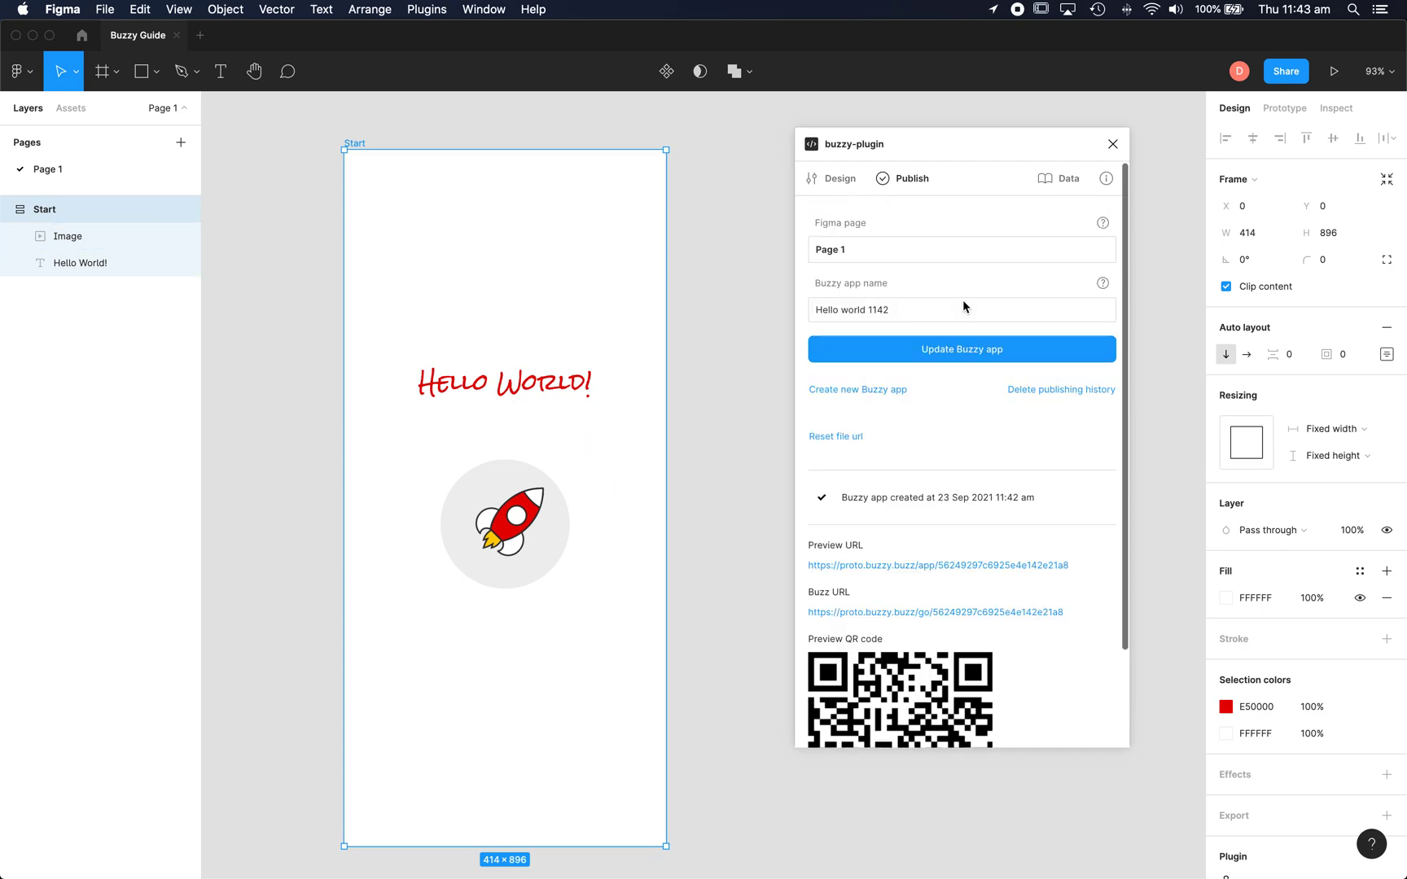
click(505, 393)
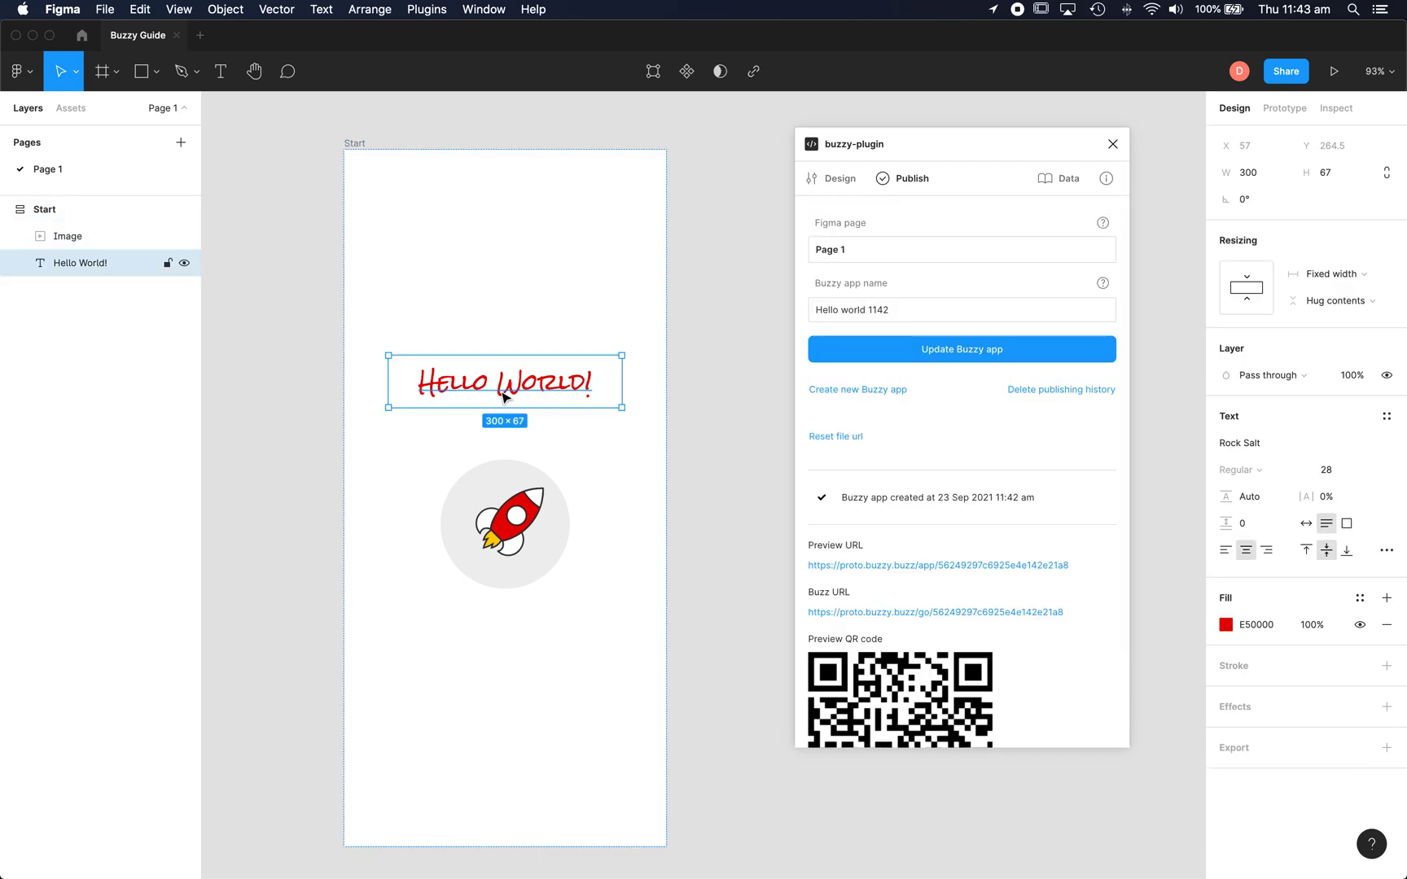
click(1226, 625)
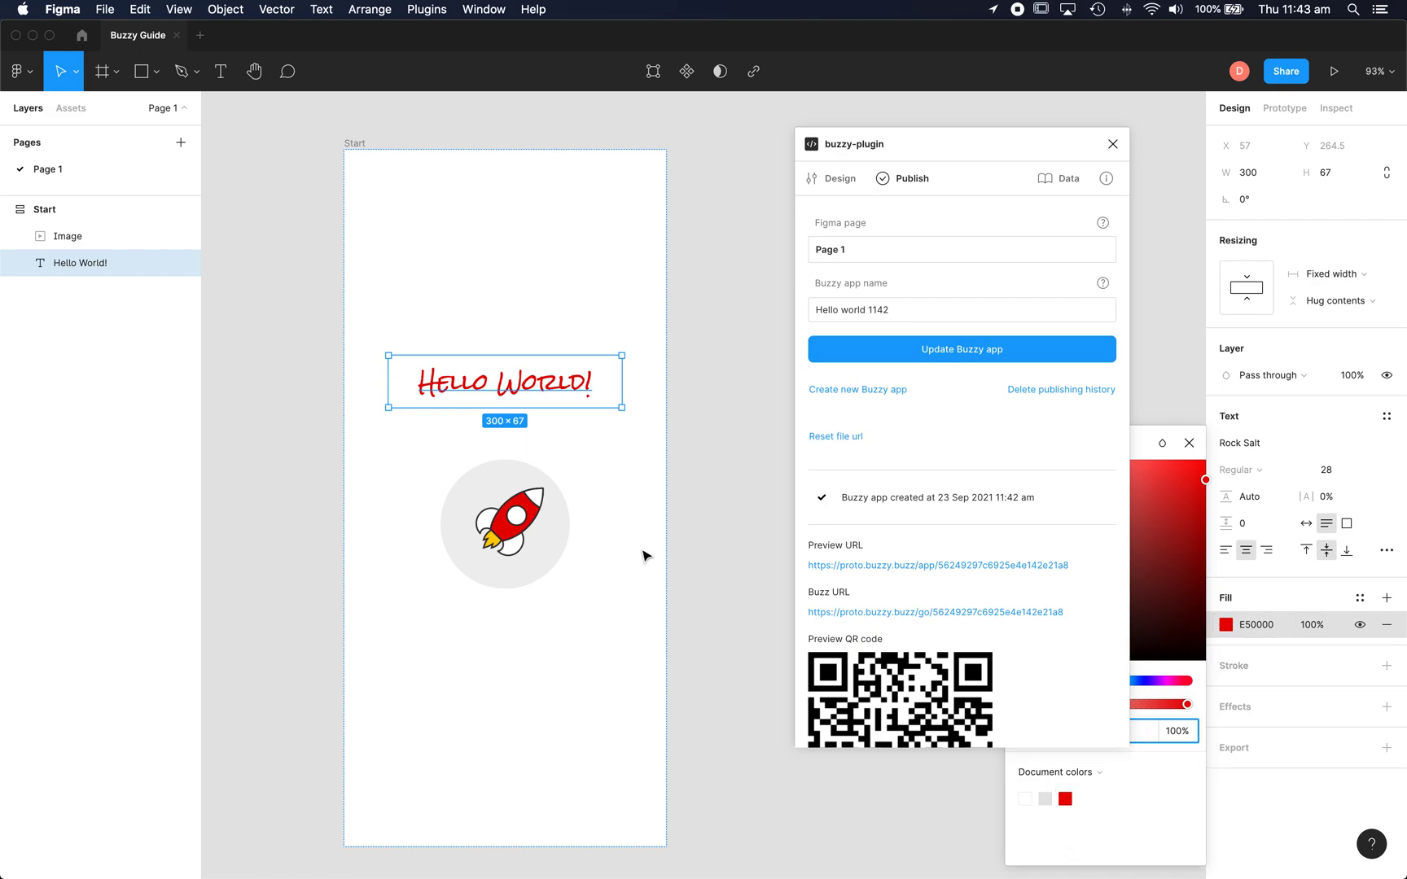
click(1149, 584)
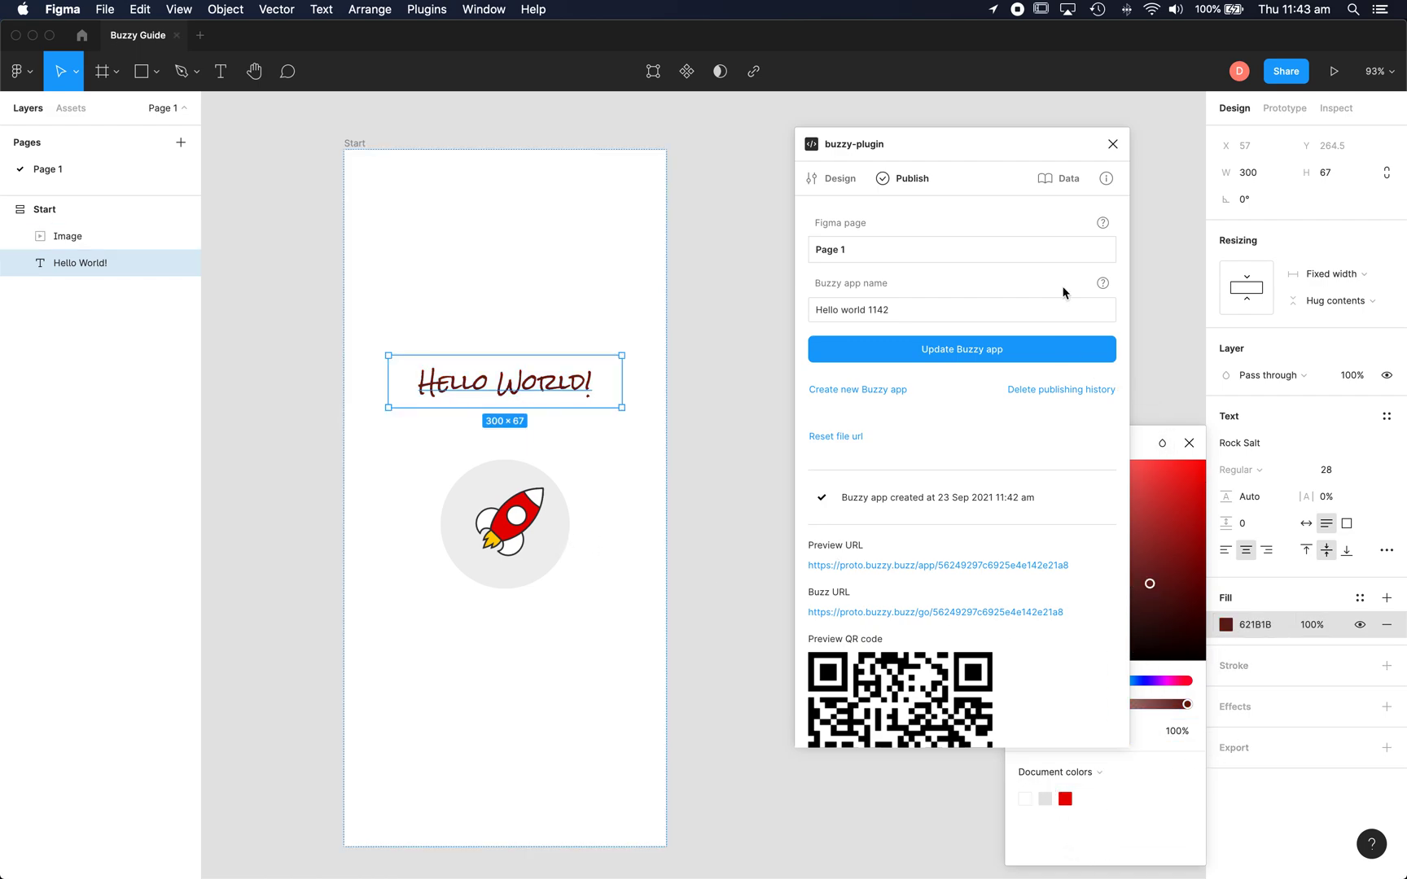
drag(1052, 149, 919, 136)
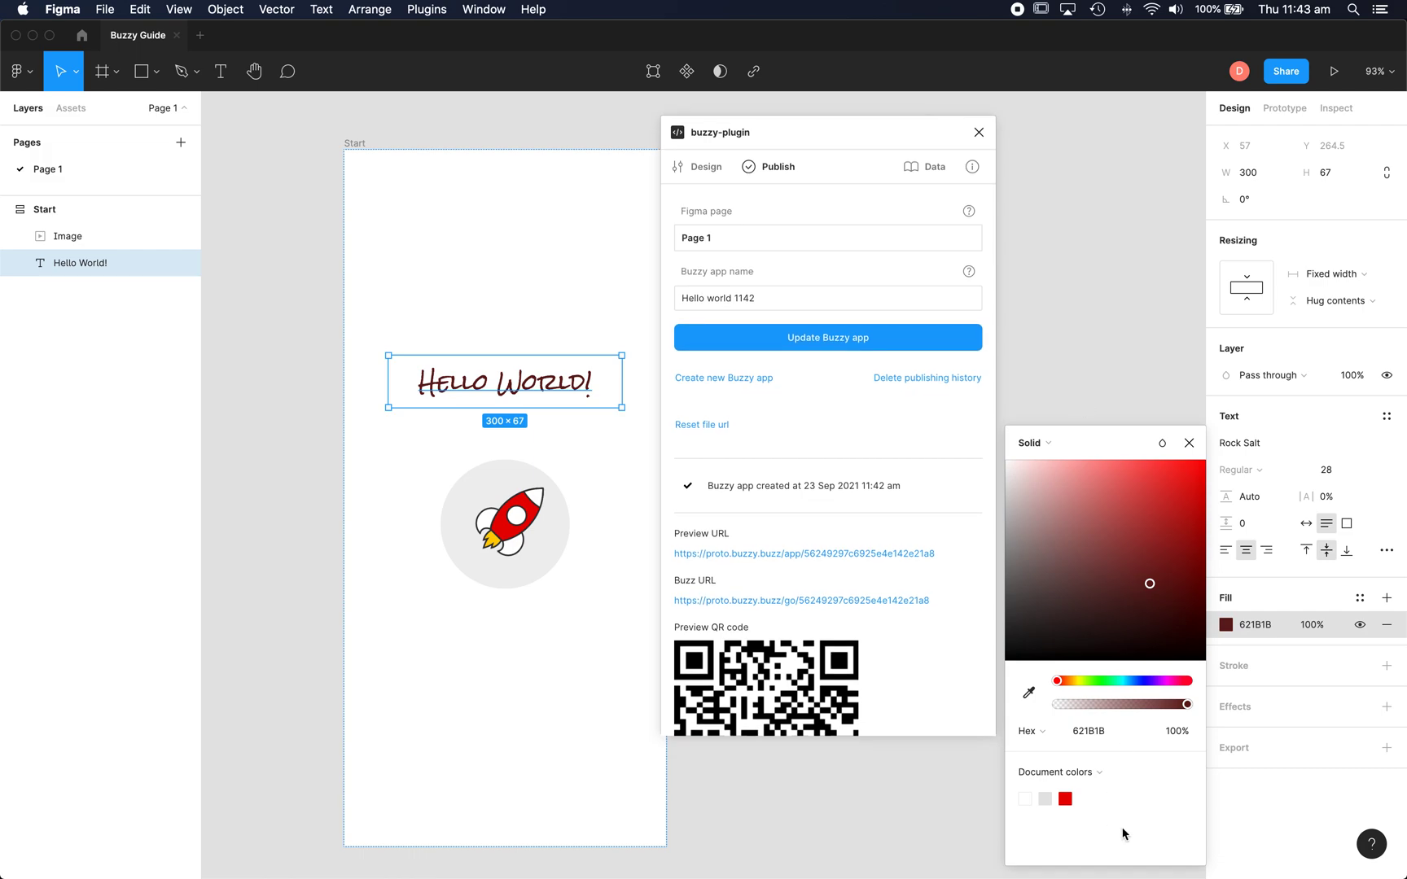
click(1095, 732)
text(686868)
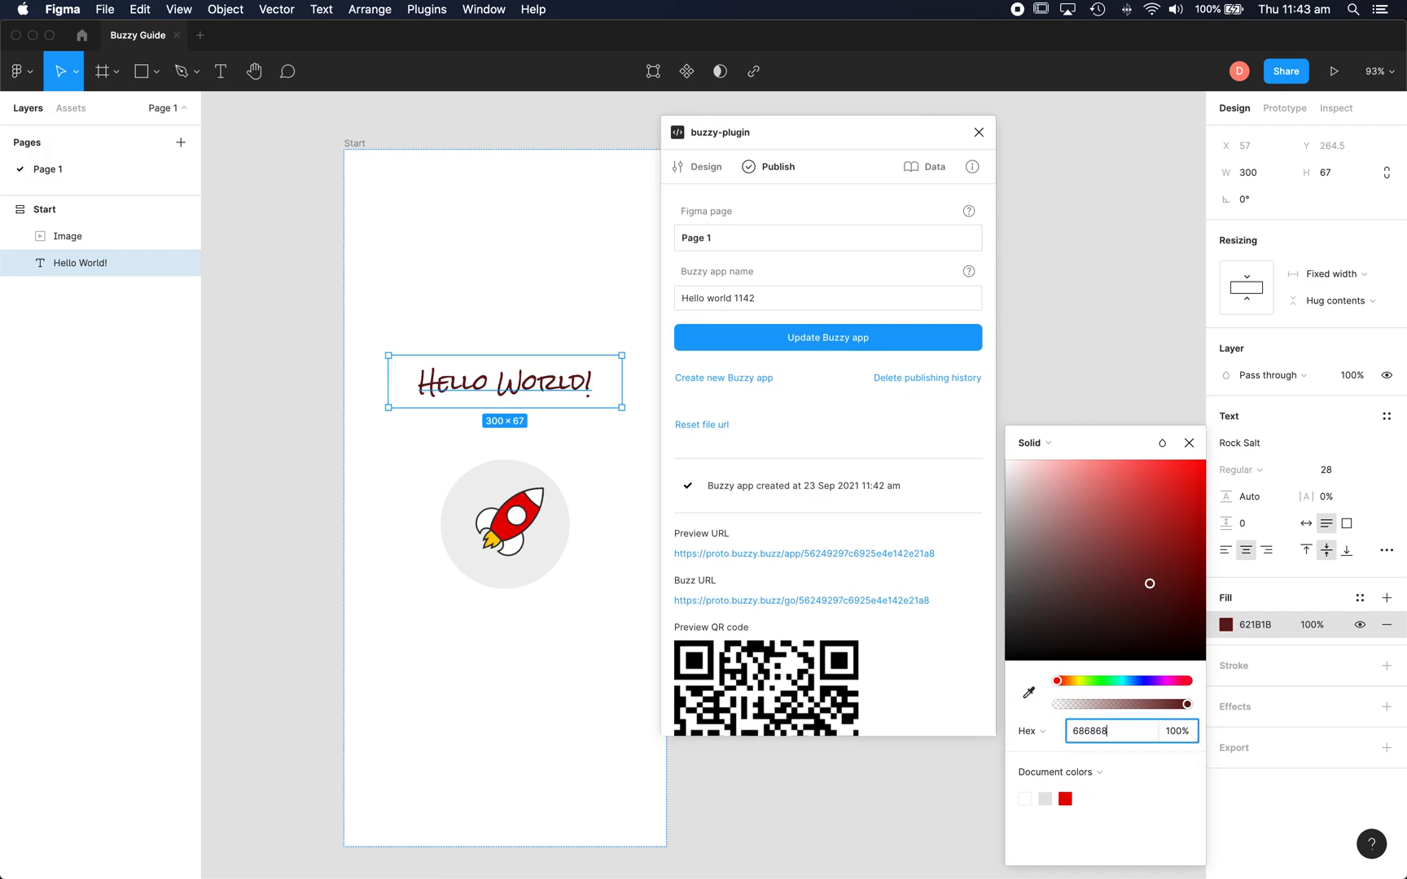
click(934, 797)
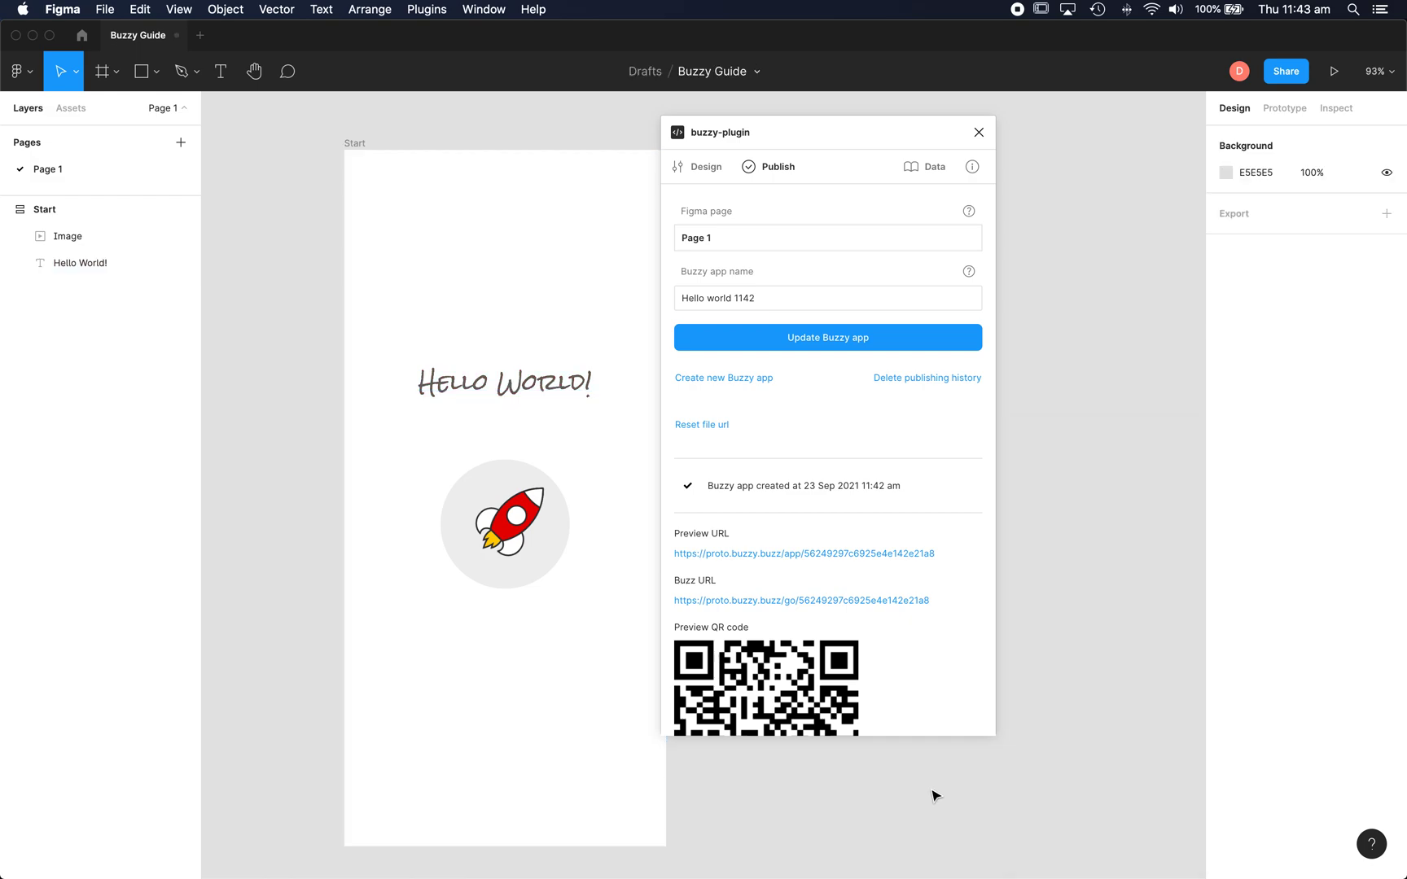
click(518, 383)
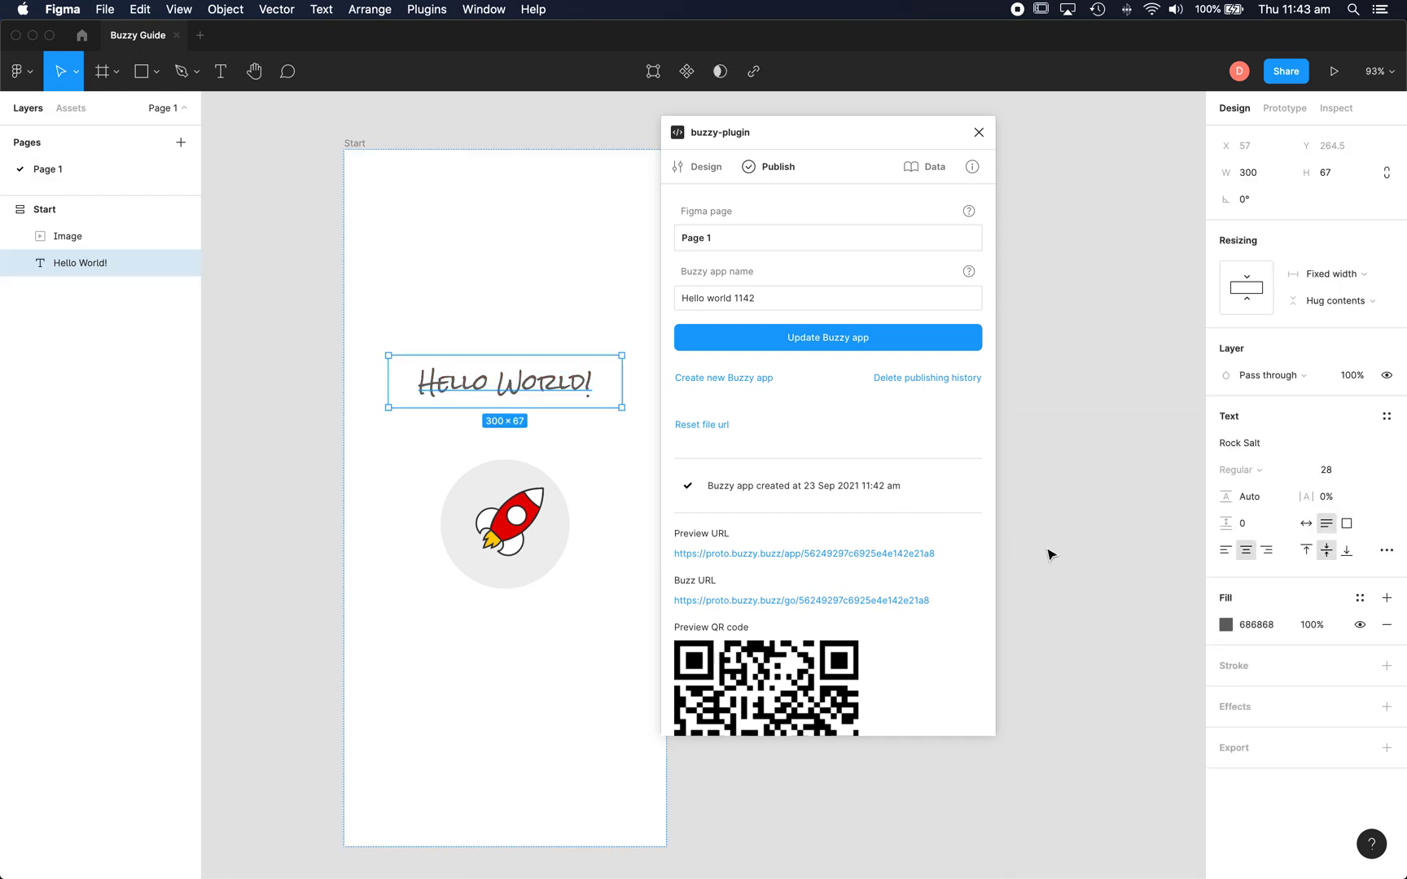
- Change the "Hello World!" text's font to Rokkitt with the Black weight and deselect it
click(1243, 445)
click(1389, 443)
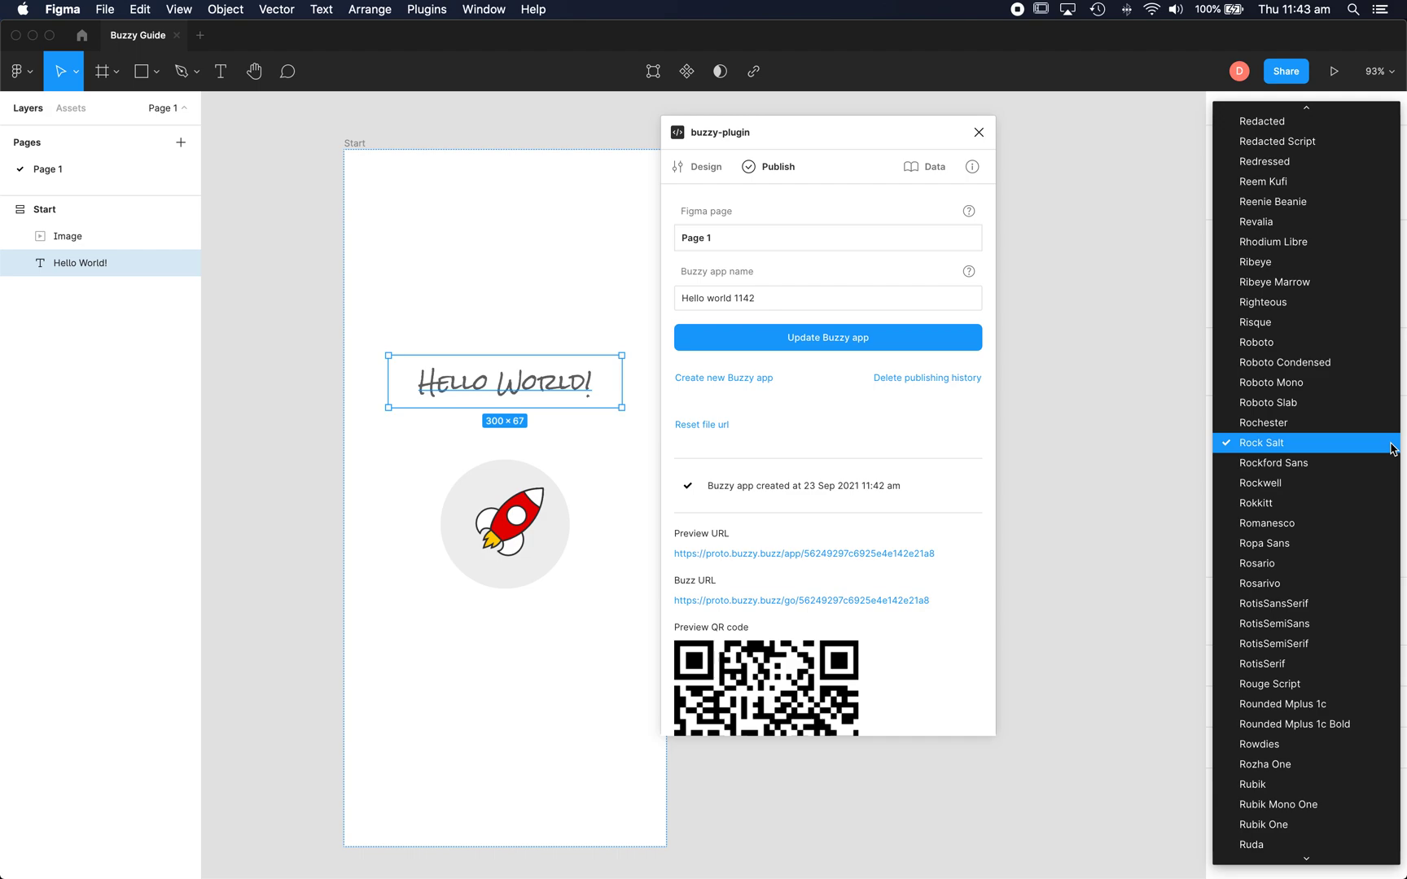
click(1275, 502)
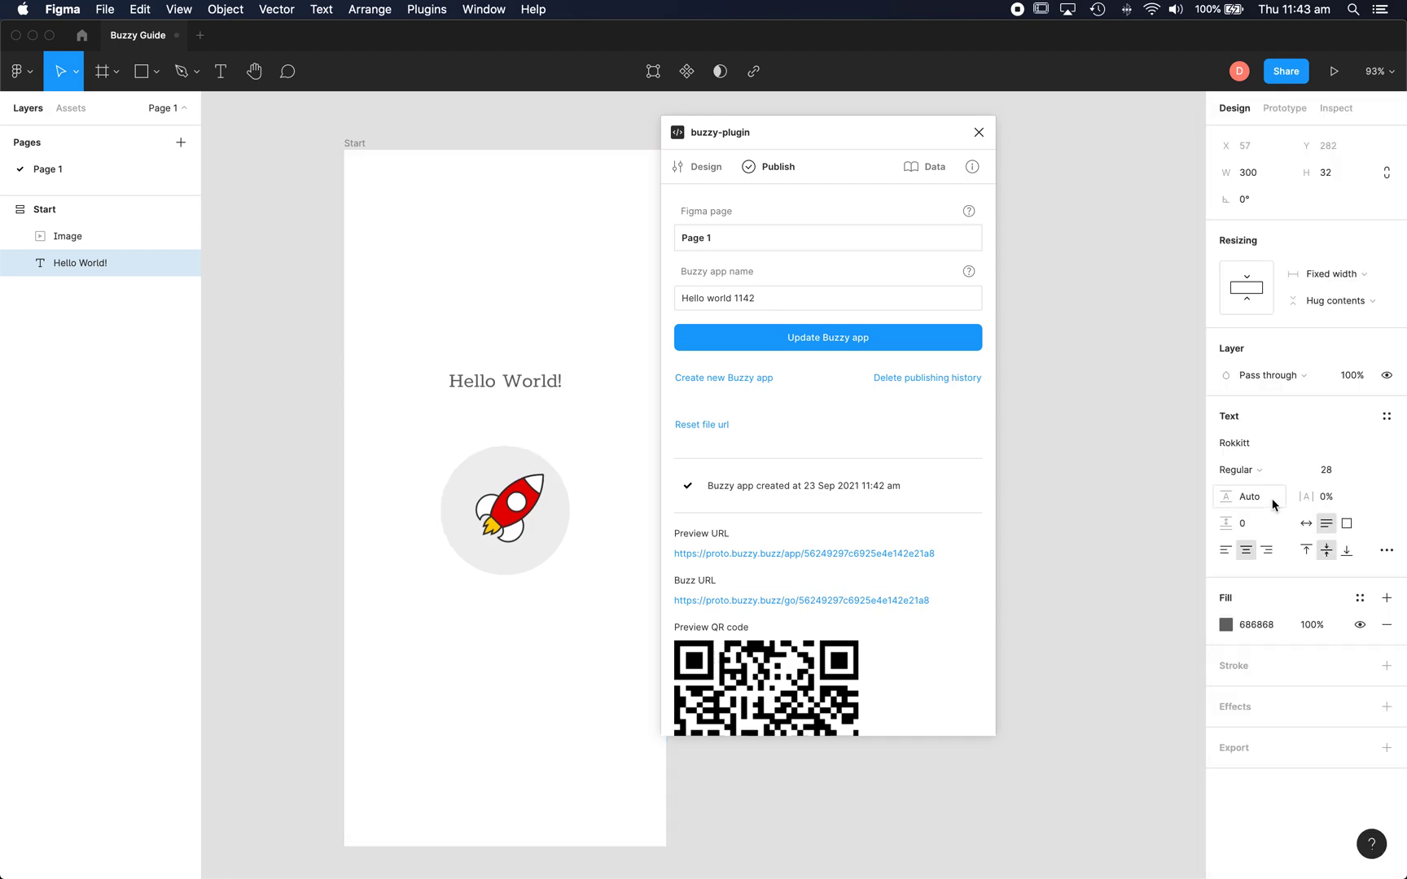
click(1128, 412)
click(553, 380)
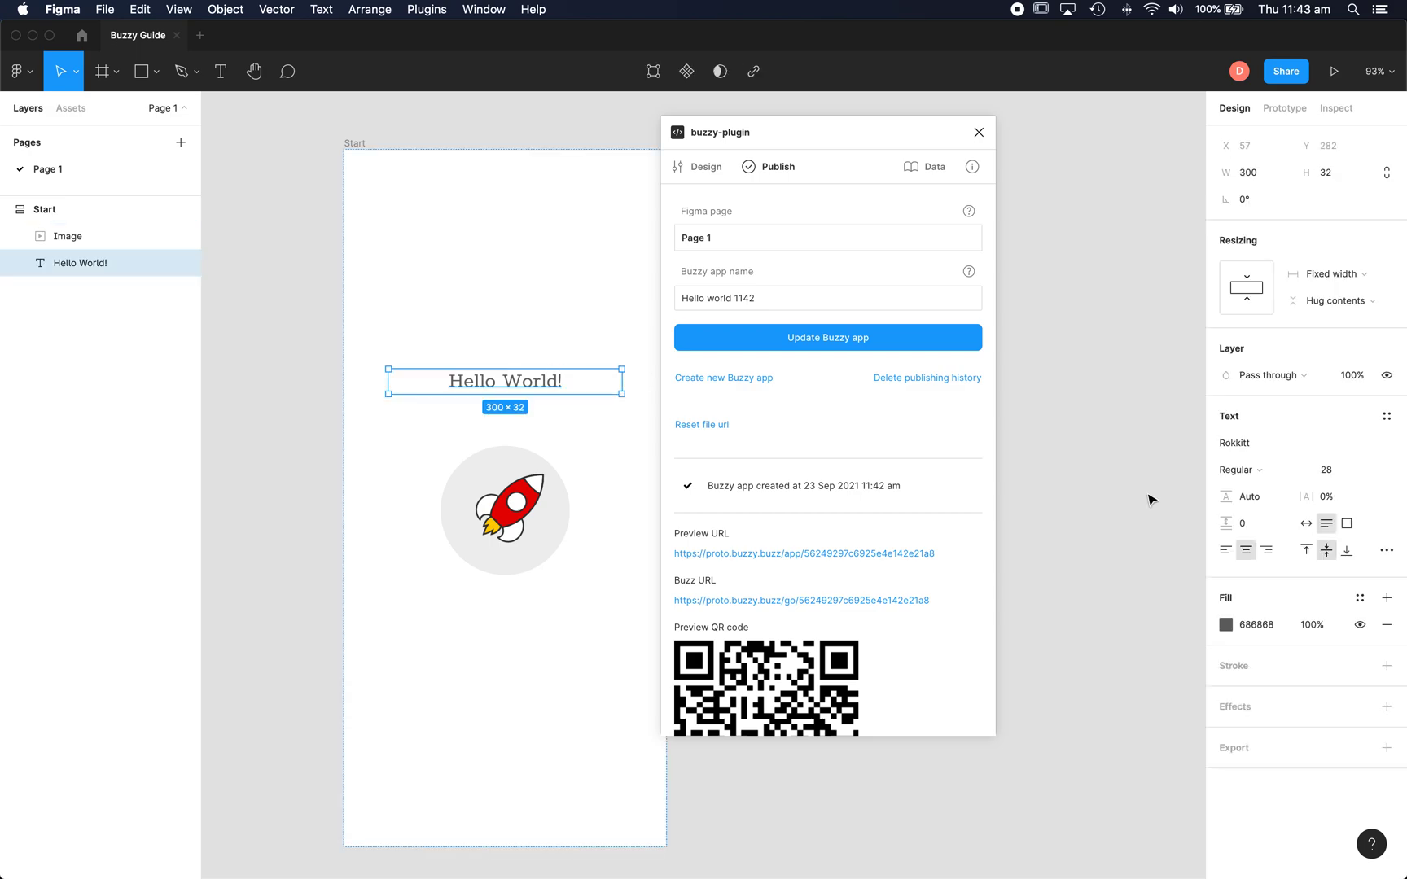
click(1256, 468)
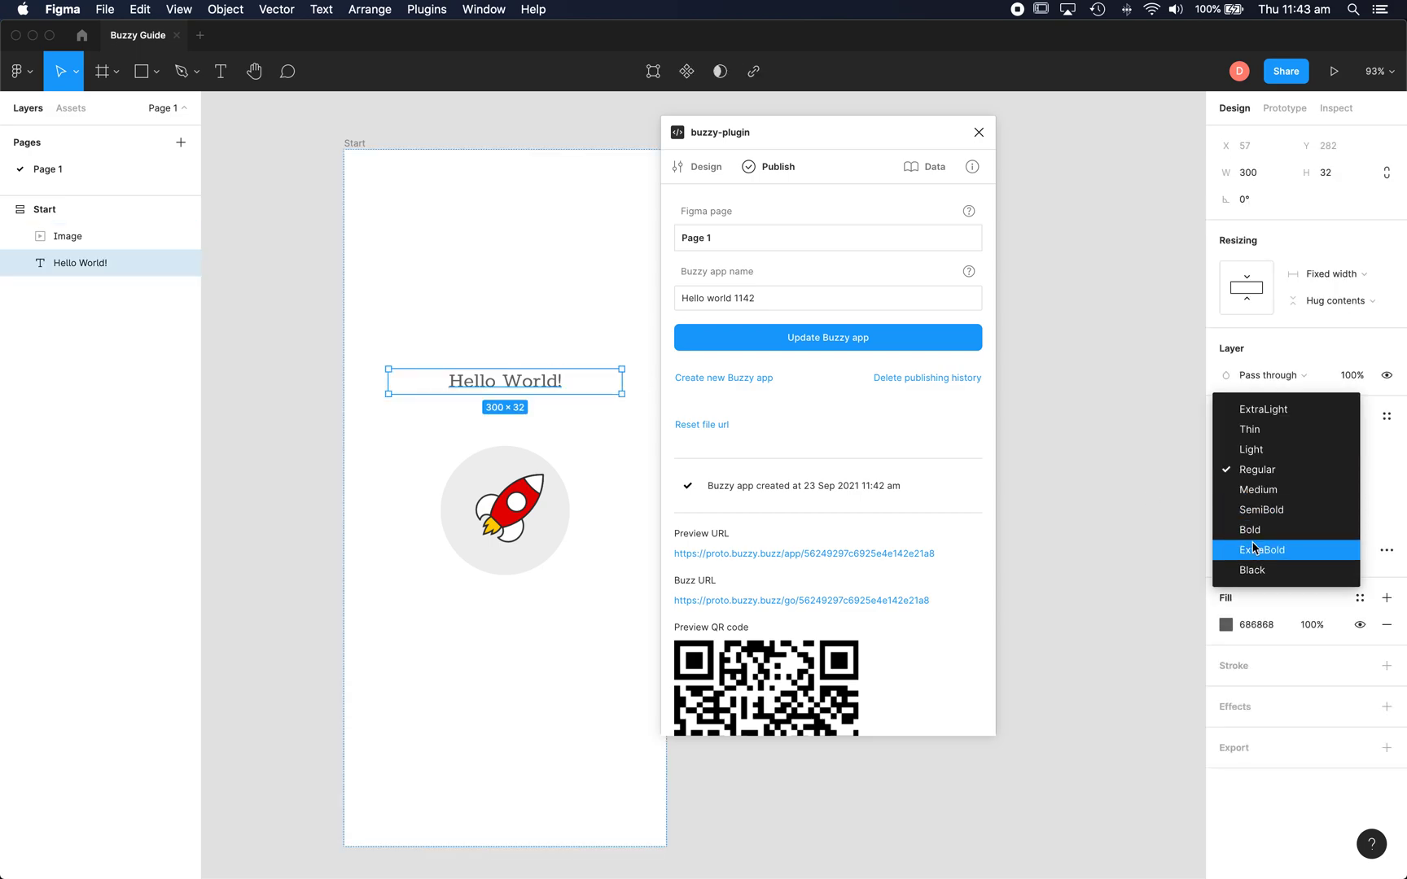
click(1252, 572)
click(1093, 443)
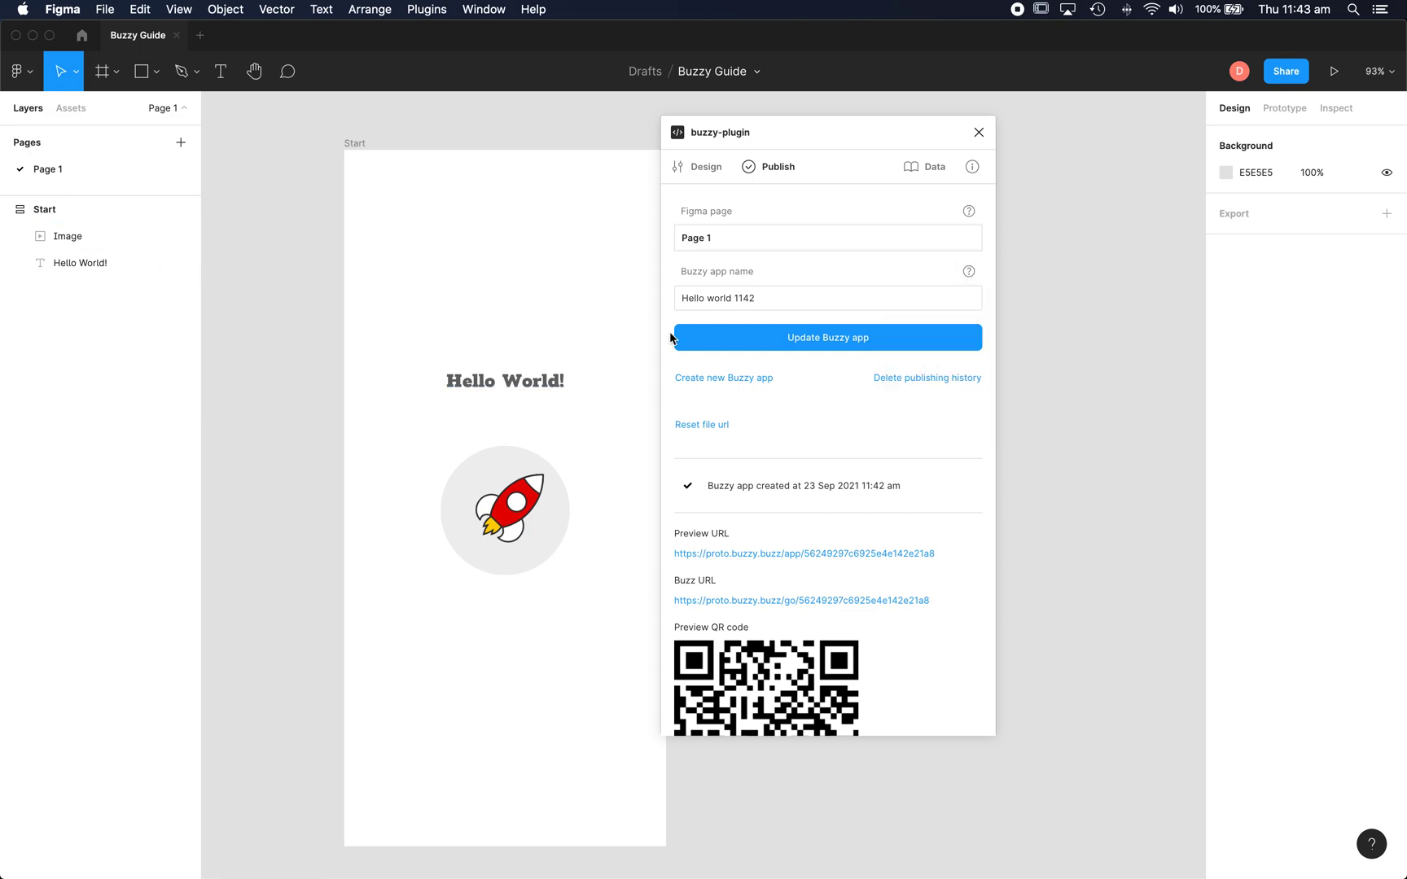
- Update the published Buzzy app with the restyled text, switch to Chrome and reload the app's preview page
click(818, 334)
key(super+Tab)
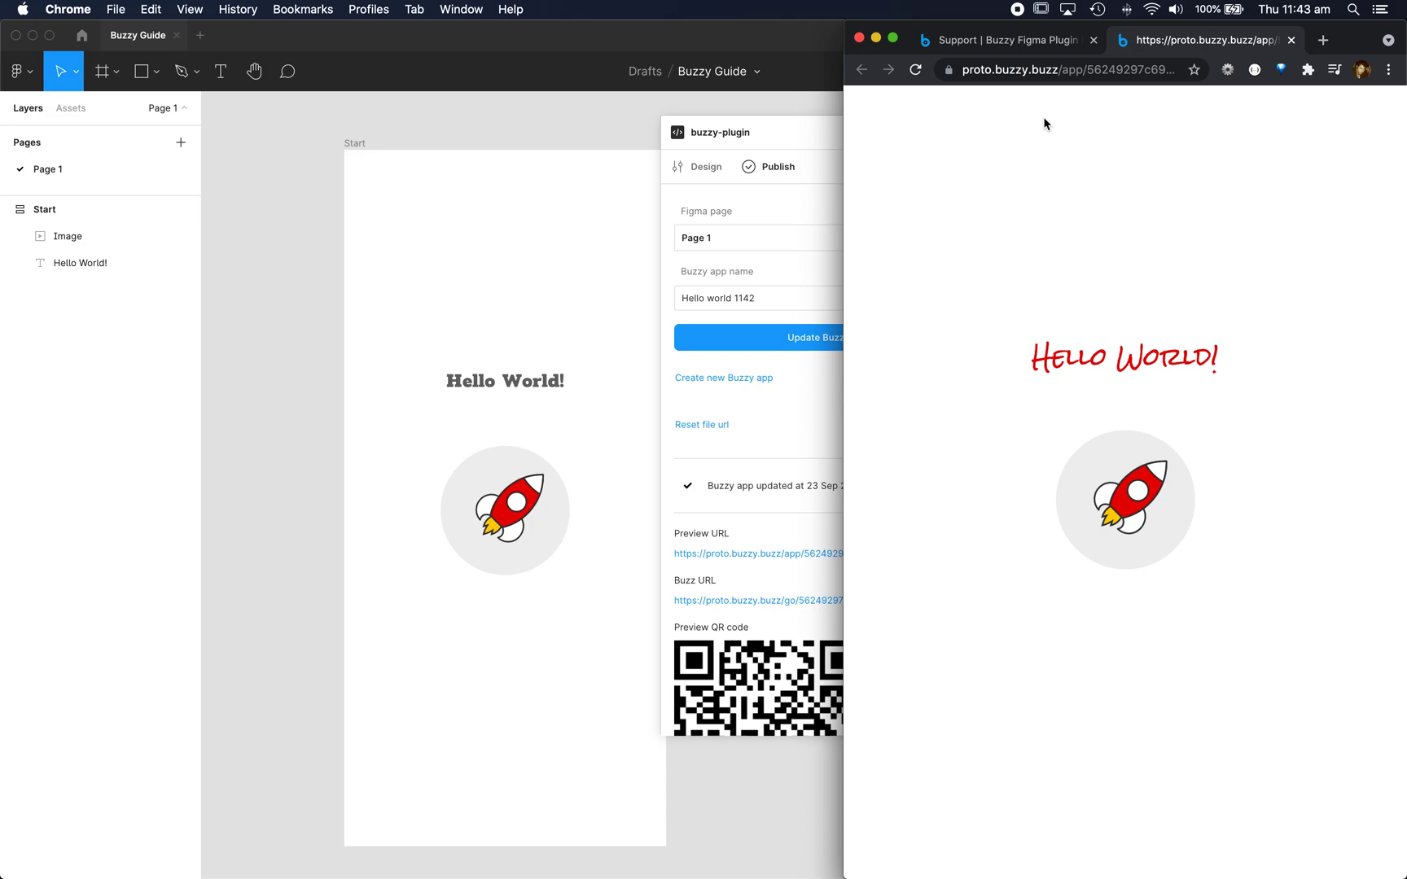
click(915, 70)
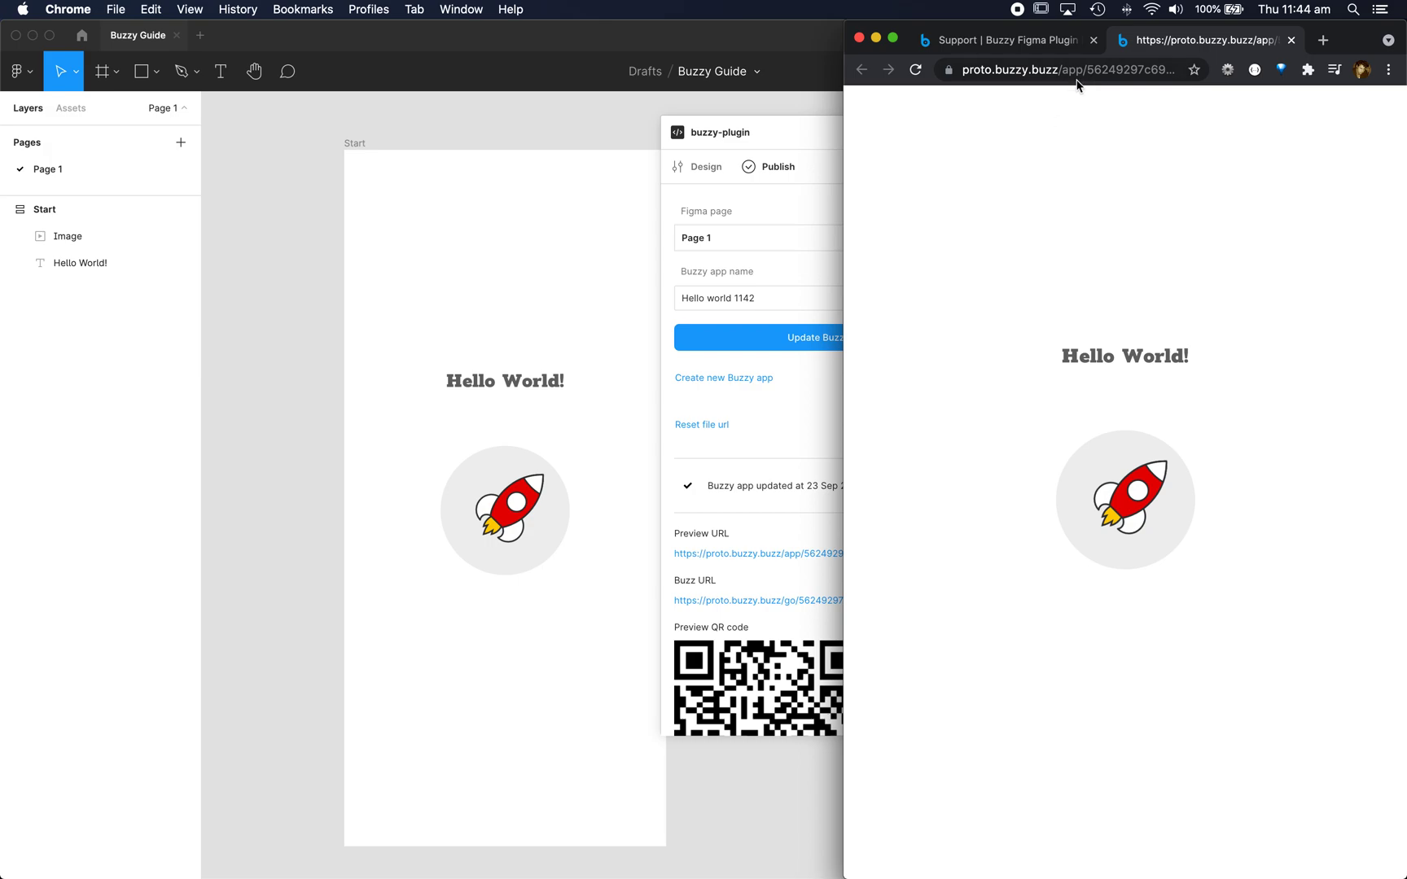
- Switch back to Figma and move the plugin window clear of the Start frame
click(803, 97)
drag(869, 130, 984, 135)
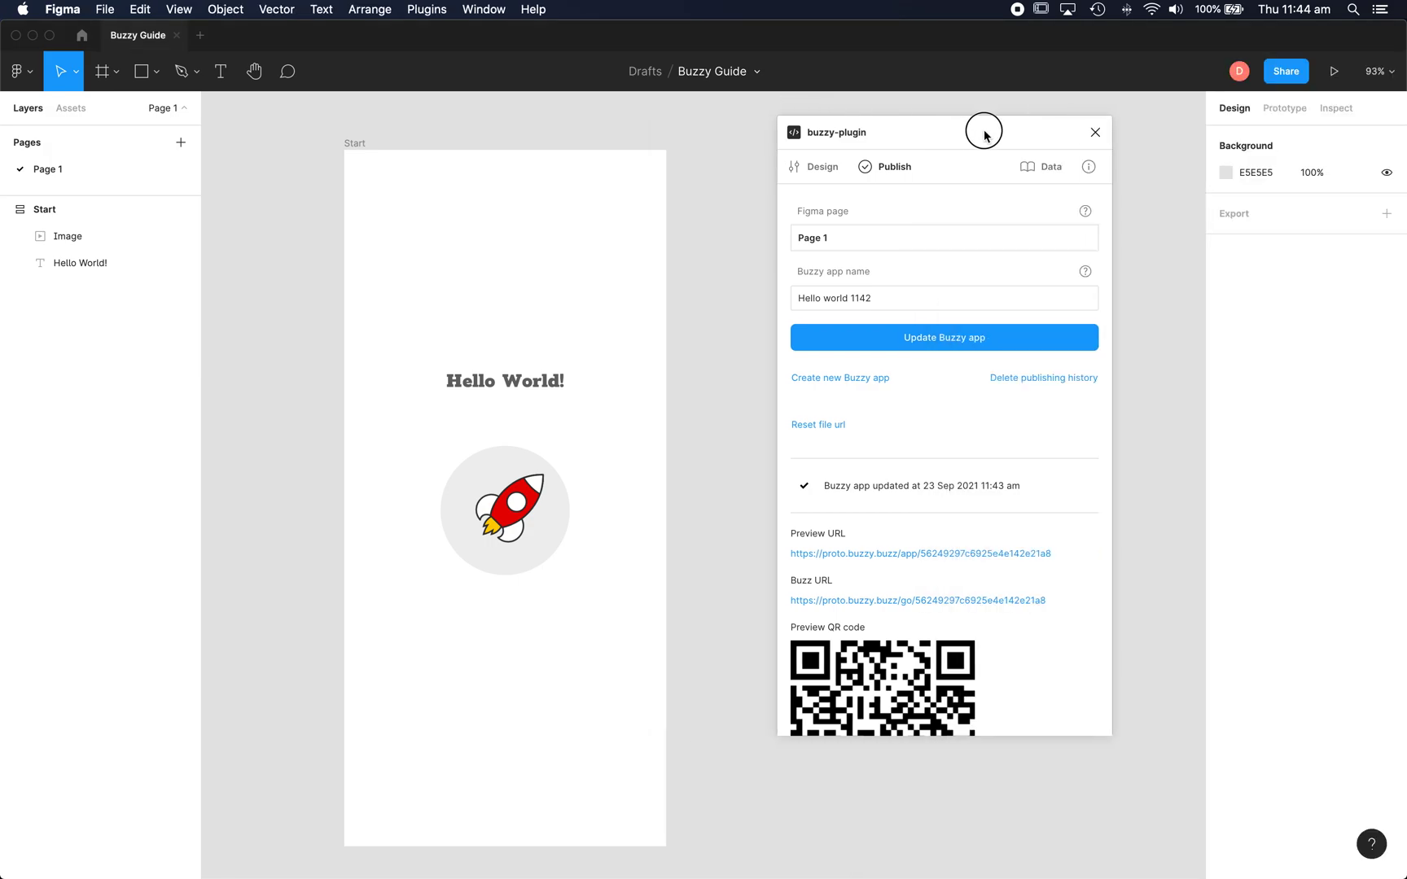